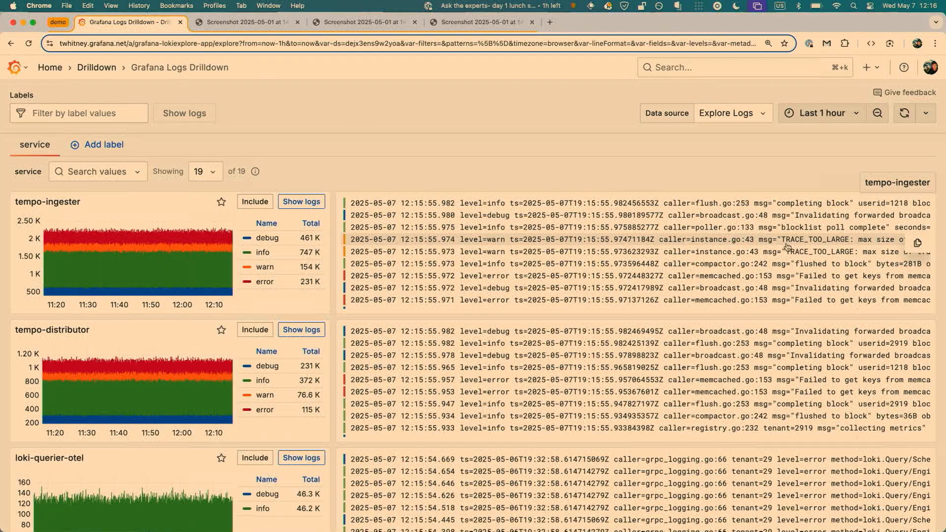
Step: Look through the log volume graphs and sample log lines of the listed services, starting with tempo-ingester
scroll(625, 211, down, 1)
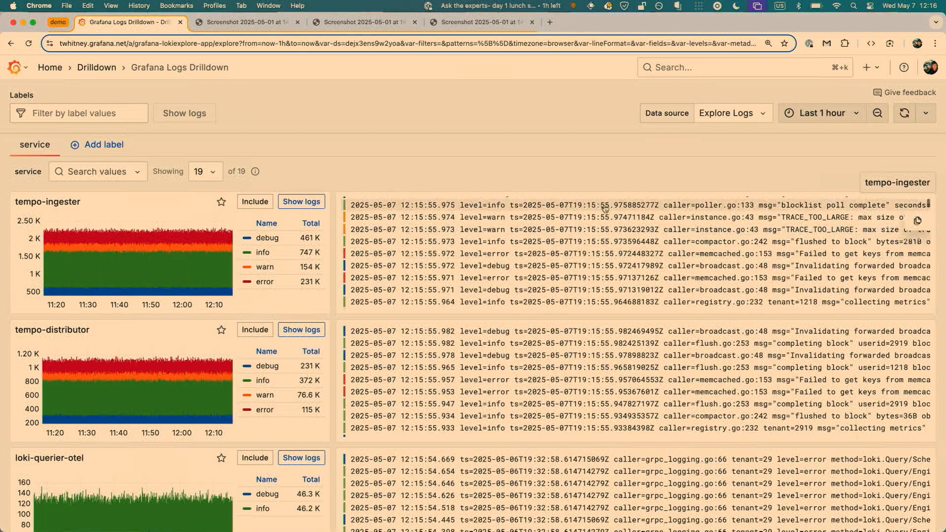
scroll(517, 141, down, 1)
scroll(517, 141, up, 1)
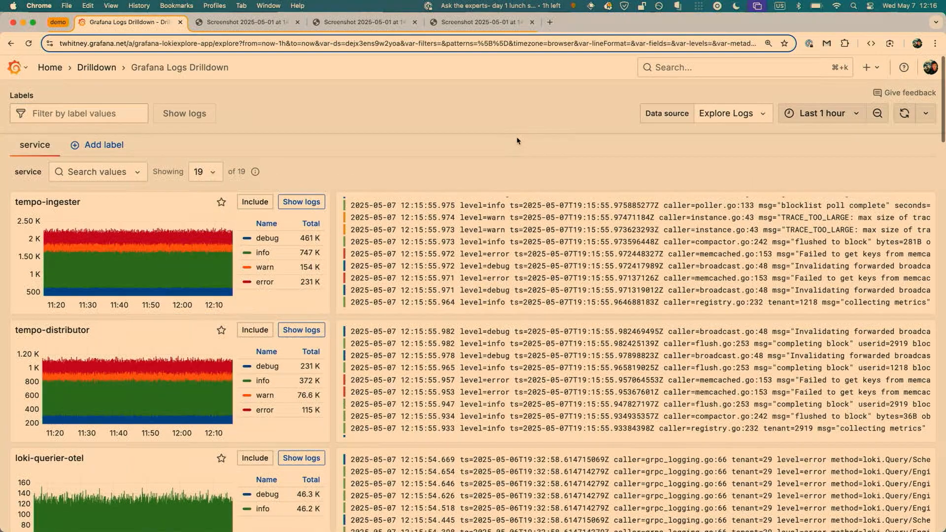
scroll(517, 141, down, 1)
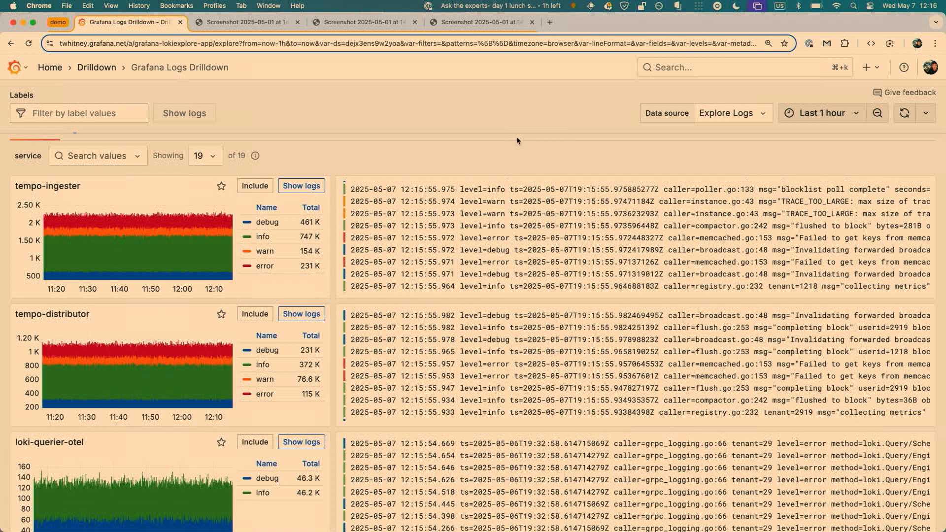
scroll(247, 265, down, 5)
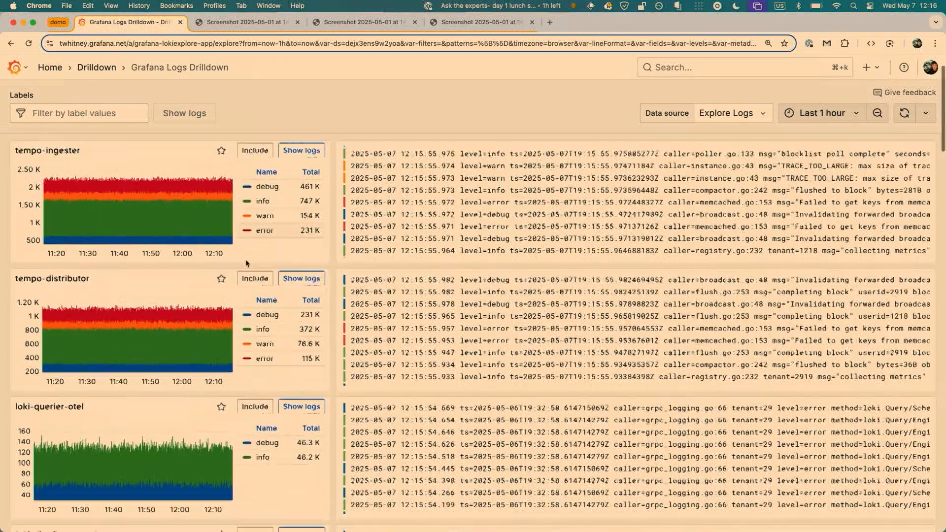
scroll(246, 264, up, 5)
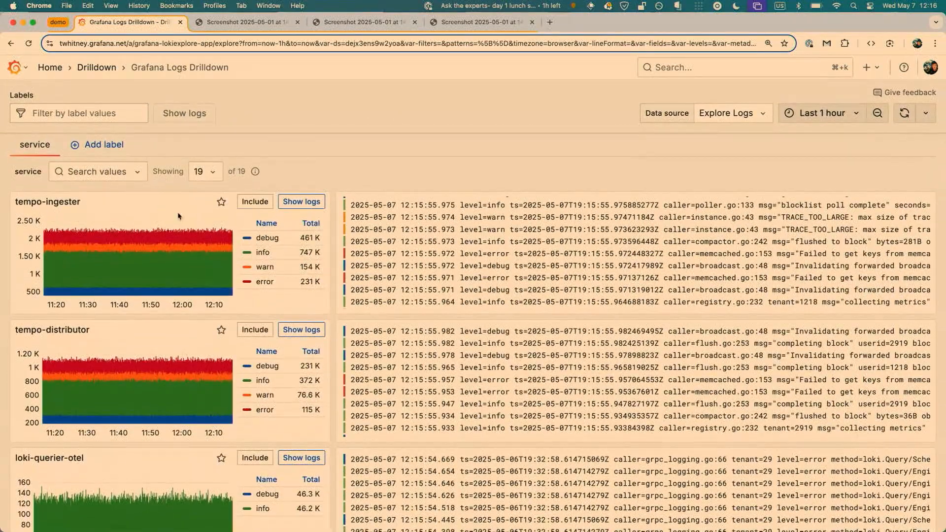
Step: Add the k8s_namespace_name label as a new grouping for the log overview
click(119, 151)
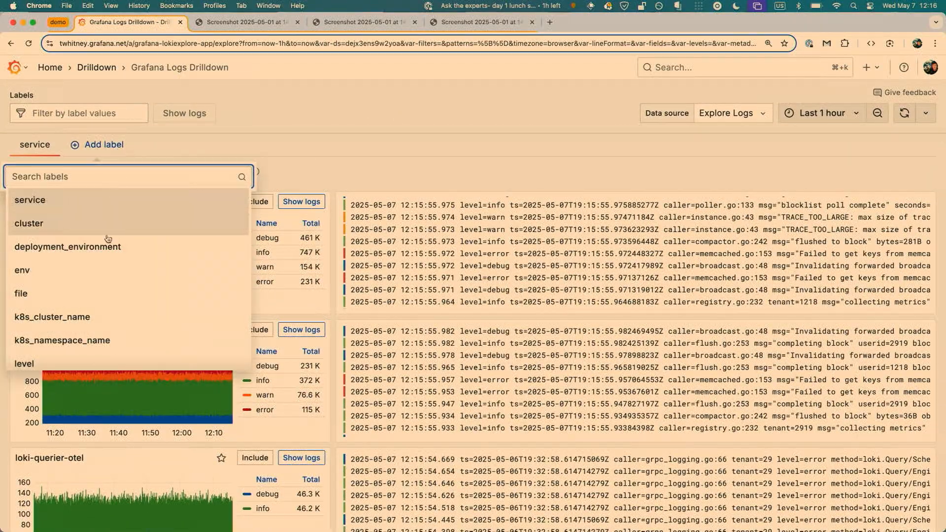
scroll(110, 254, down, 1)
click(84, 326)
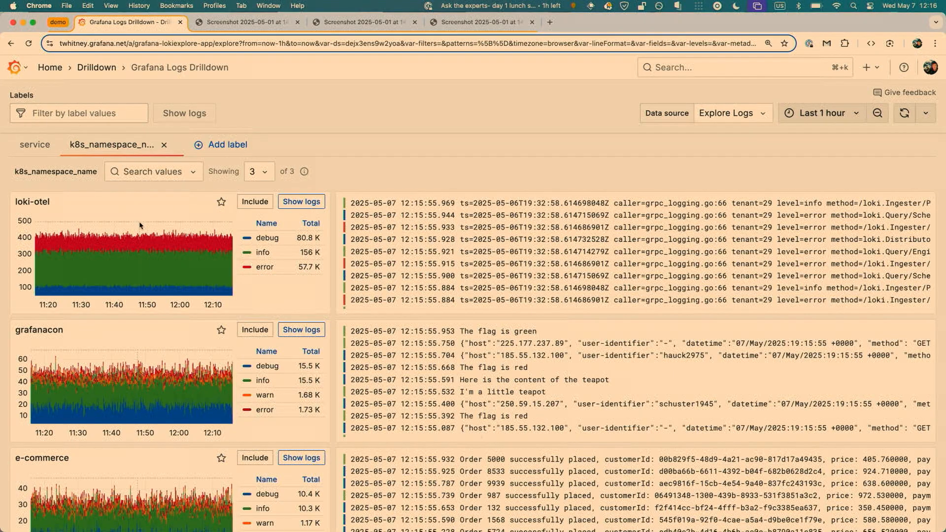
Step: Show the logs of the e-commerce namespace and browse its log lines
scroll(140, 225, down, 1)
scroll(140, 225, down, 1)
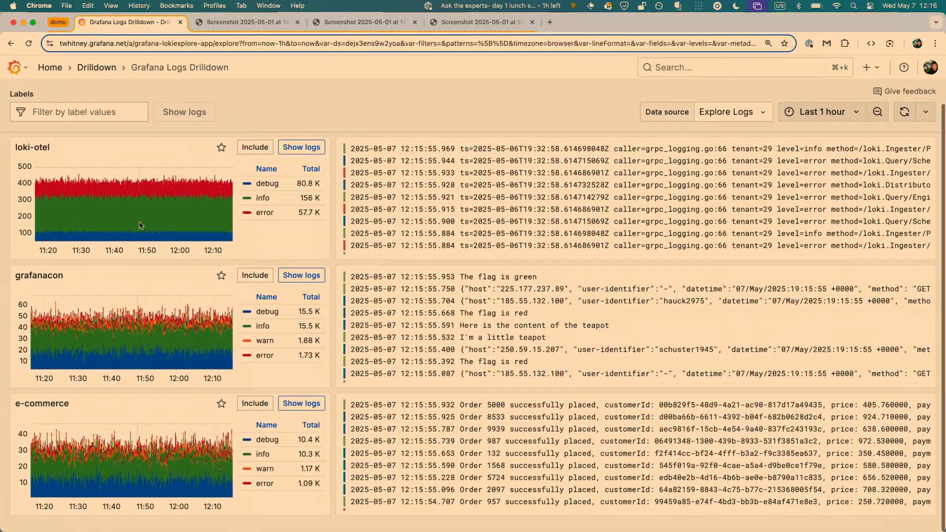
scroll(140, 225, down, 1)
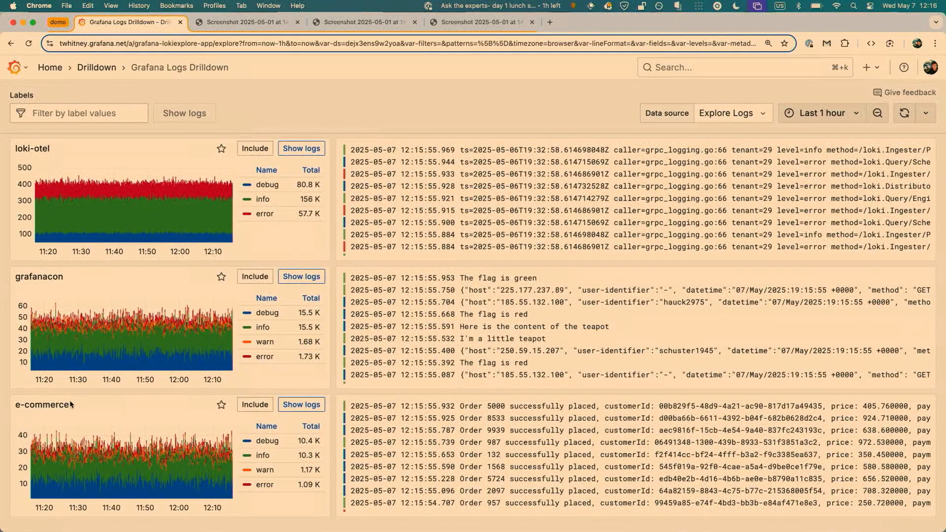
click(299, 407)
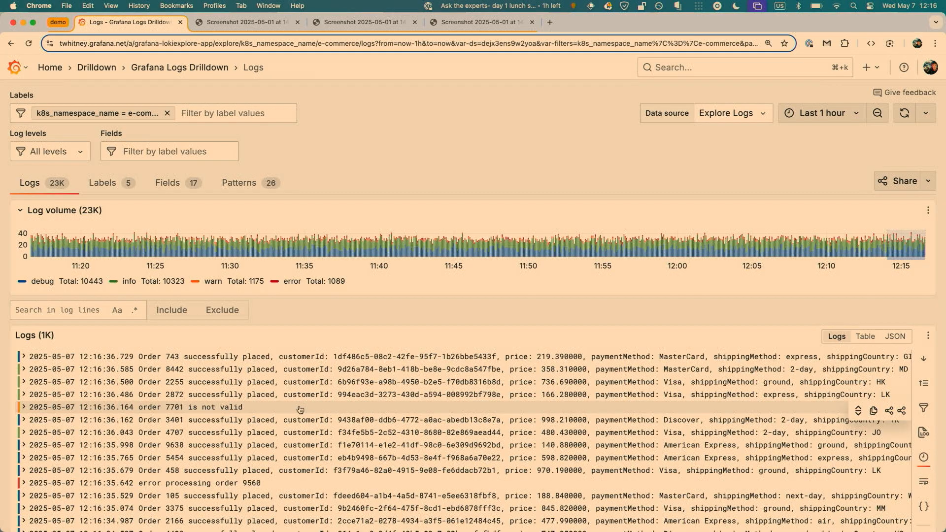
scroll(299, 409, down, 3)
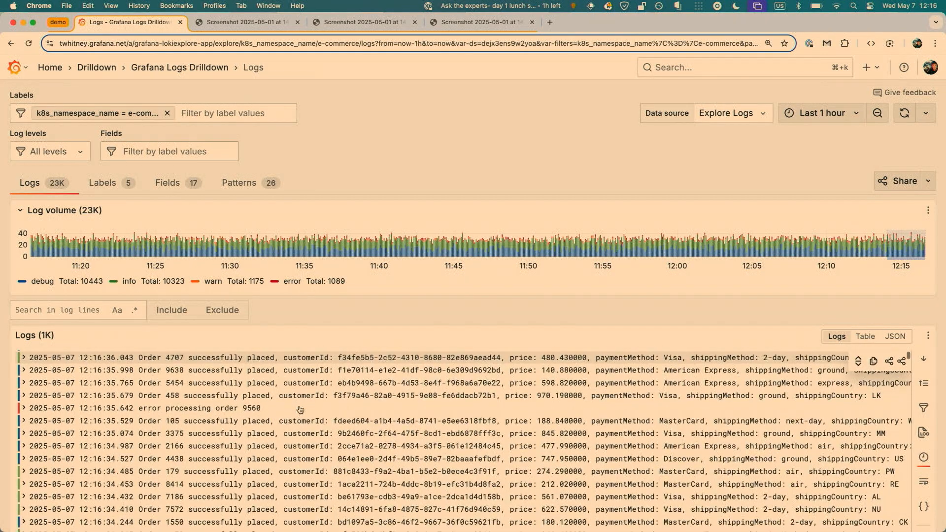
scroll(299, 409, up, 3)
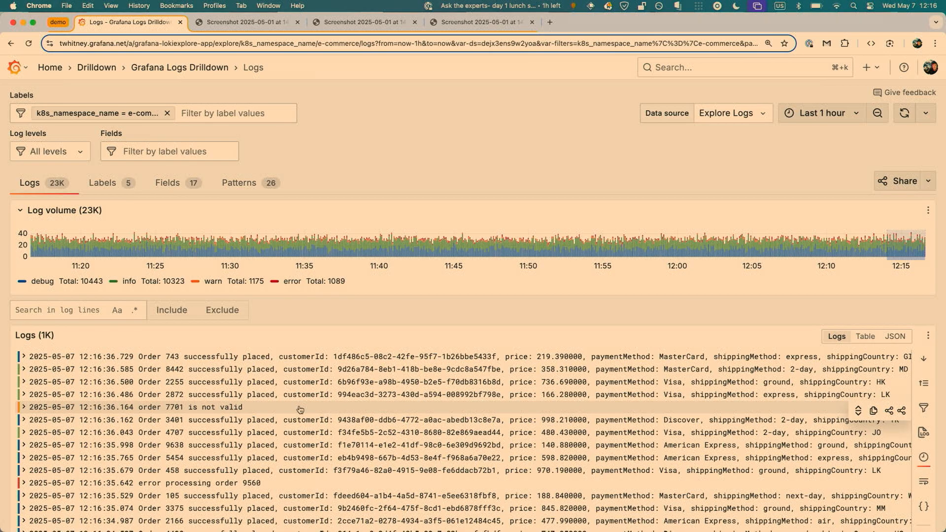
Step: Add a label filter for service_name equal to shopping-cart-otel
click(225, 112)
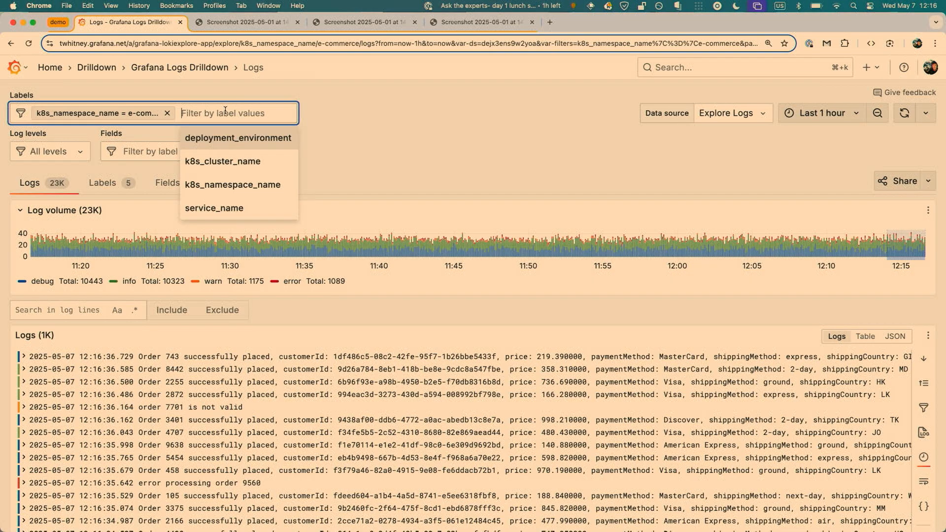
click(231, 208)
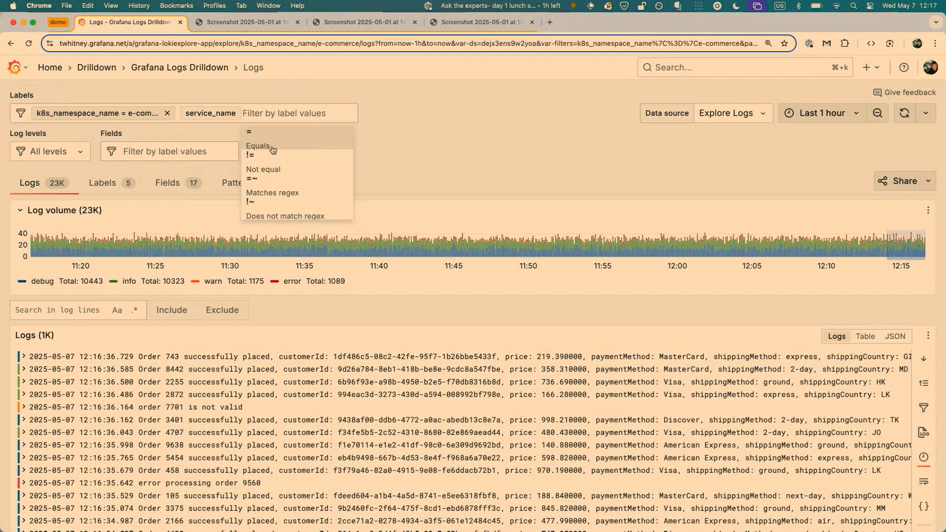
click(266, 141)
click(312, 141)
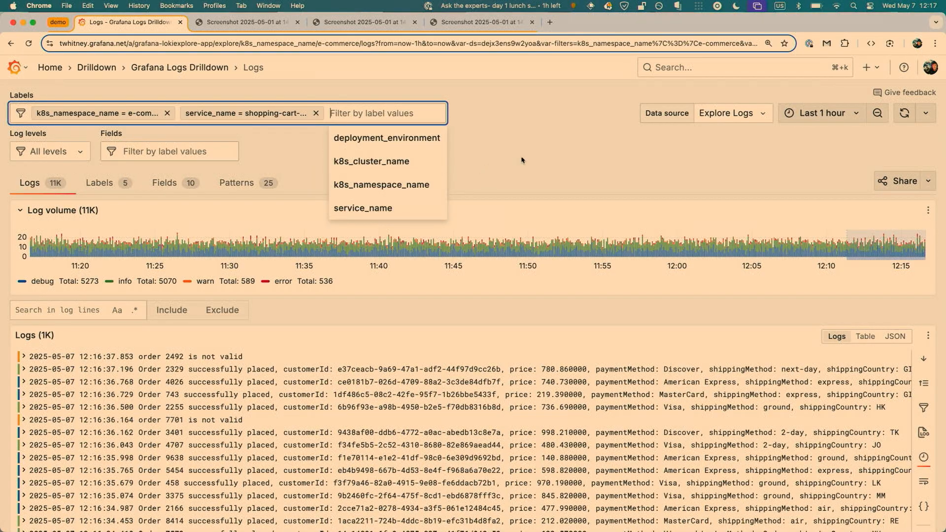
click(522, 170)
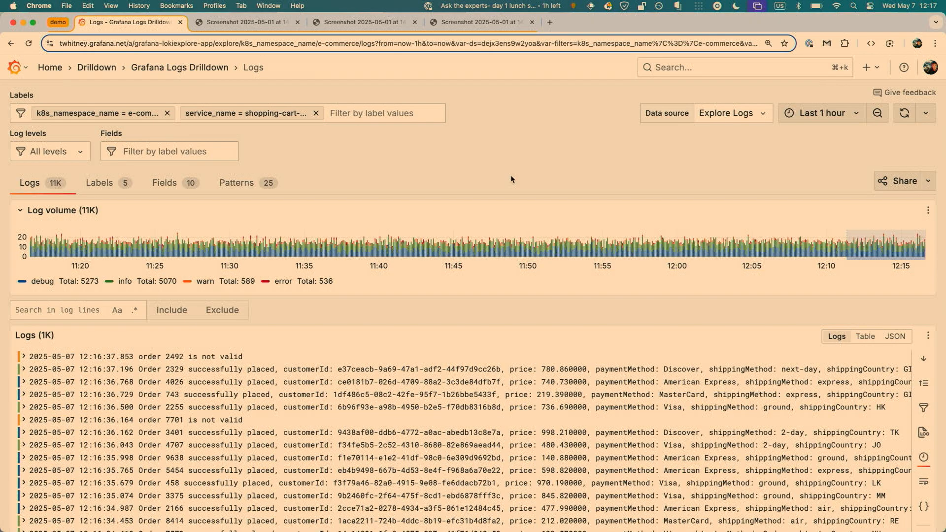
Step: Check the logger.info code screenshot, and expand the most recent successfully placed order's log line to review its fields
click(253, 24)
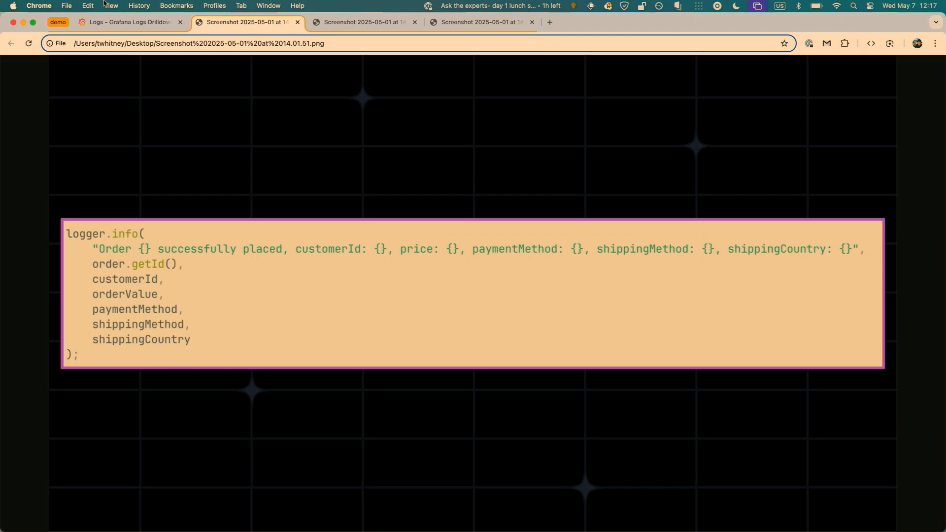
click(128, 27)
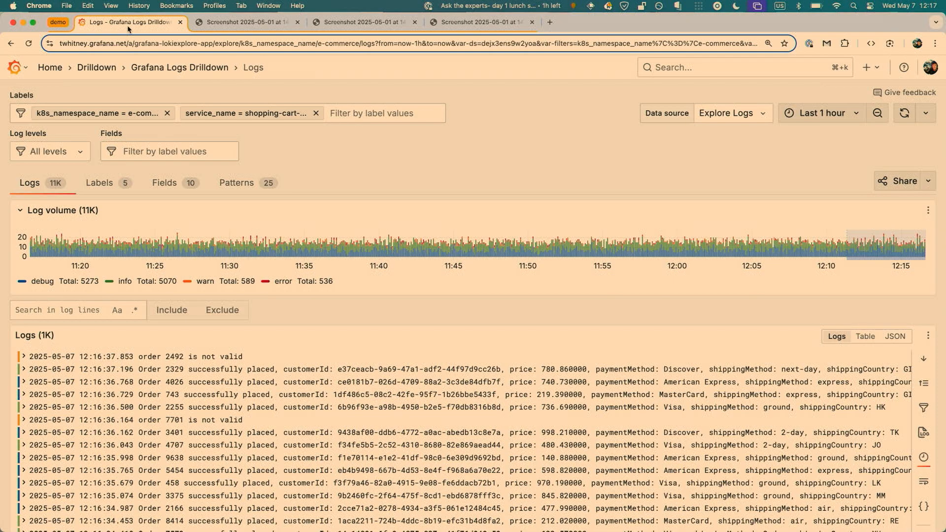
click(427, 369)
scroll(426, 367, down, 1)
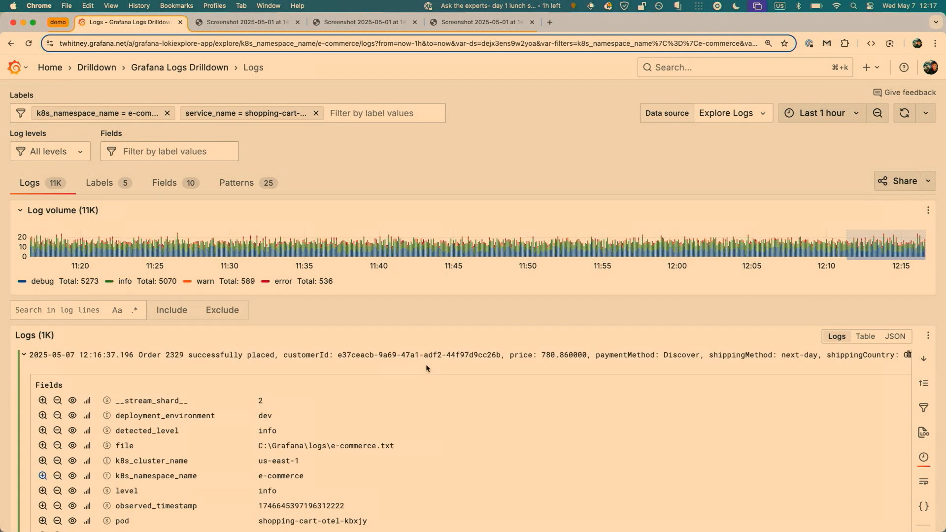
scroll(457, 410, down, 5)
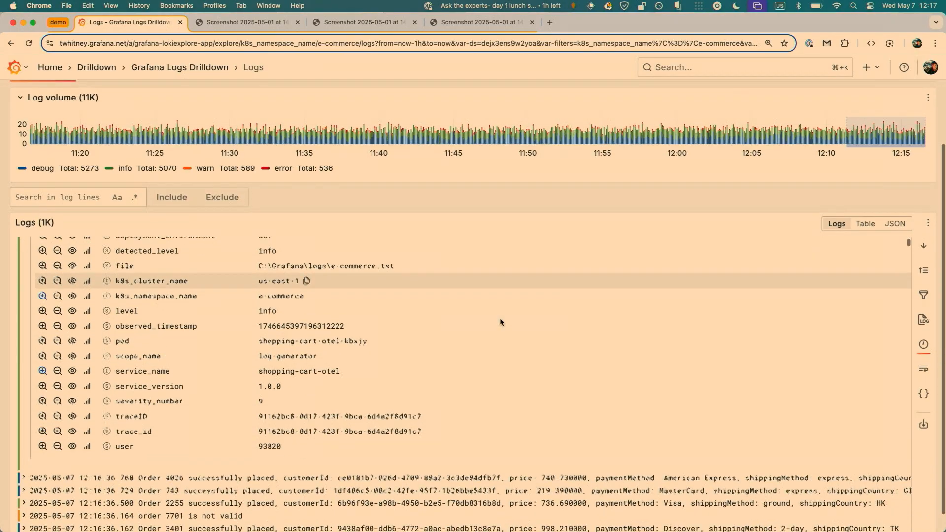
scroll(472, 369, up, 3)
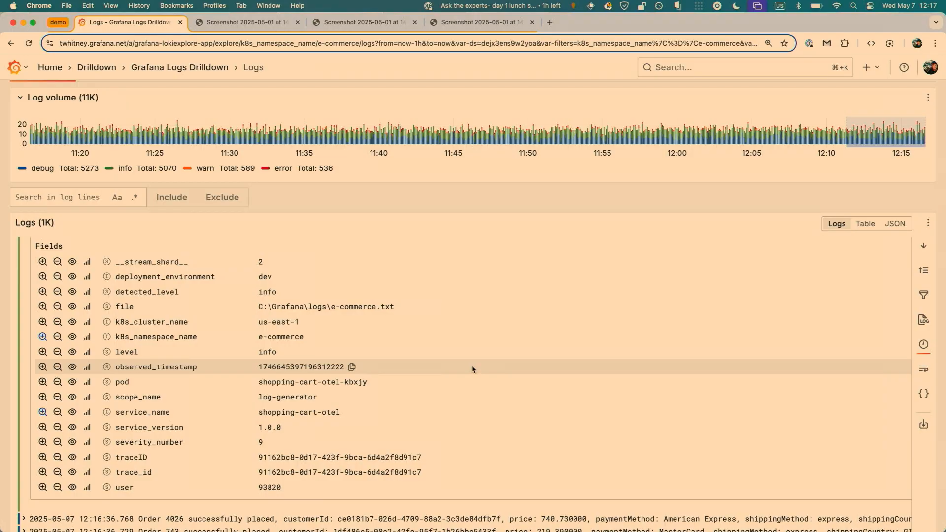
scroll(500, 282, up, 5)
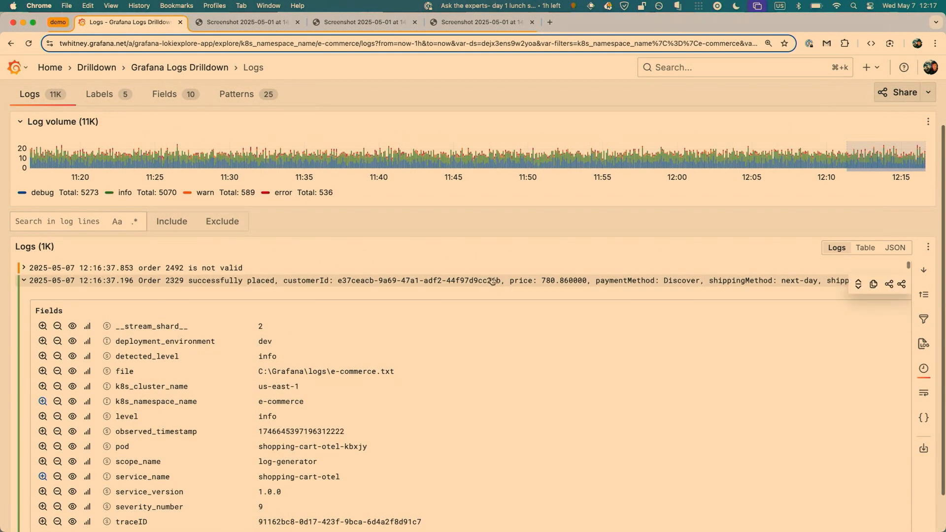
scroll(487, 281, up, 4)
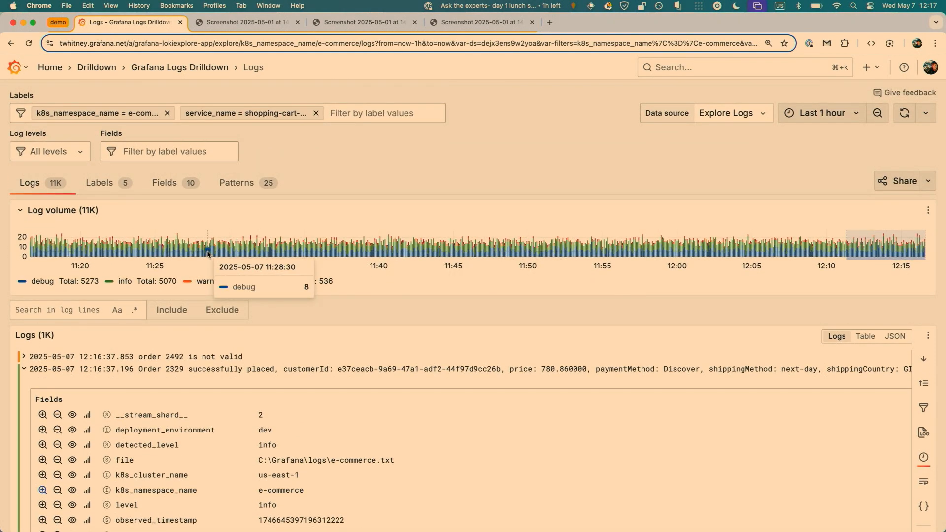
Step: Include the successfully placed order pattern with payment method American Express and shipping method left variable, and view the matching logs
click(245, 184)
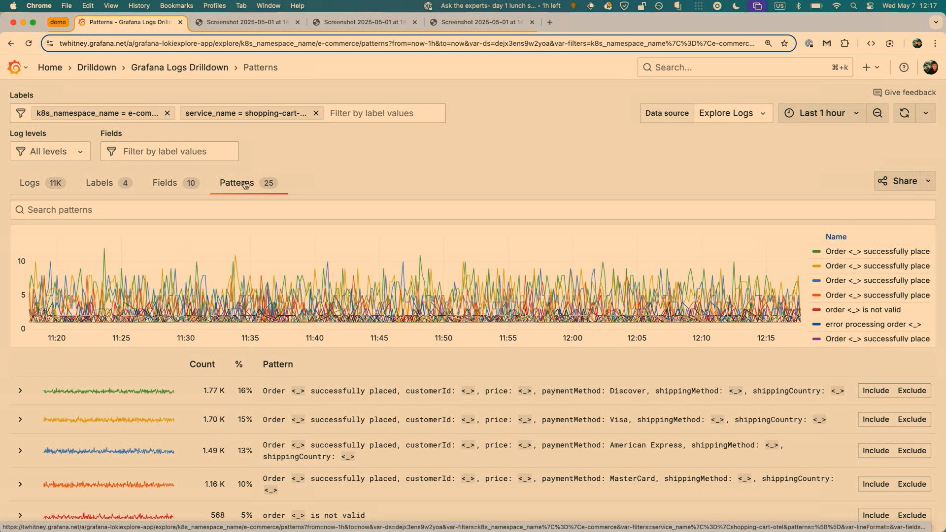
scroll(467, 190, down, 2)
scroll(467, 190, down, 5)
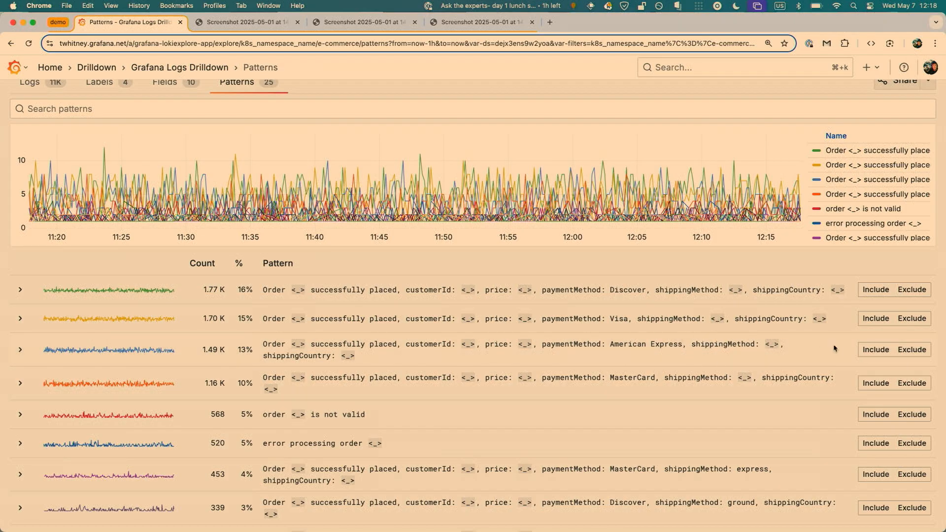
click(868, 350)
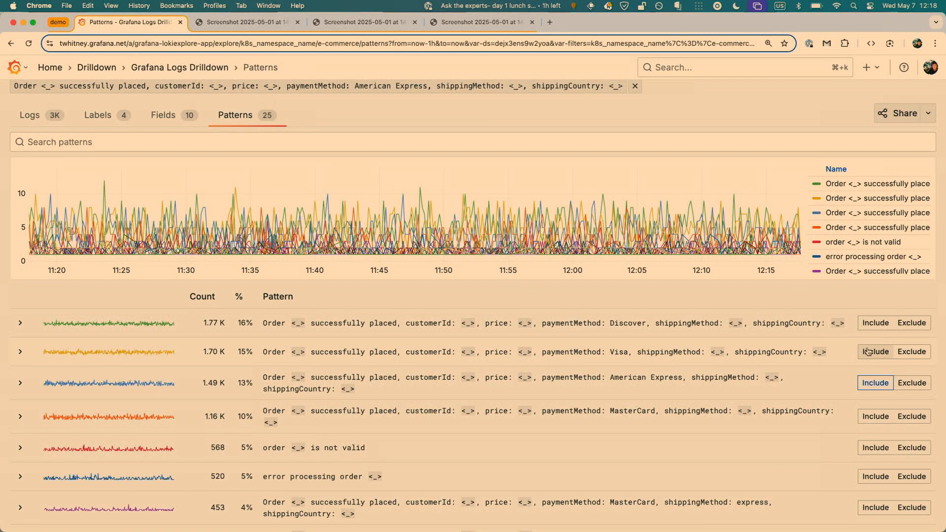
scroll(443, 276, up, 2)
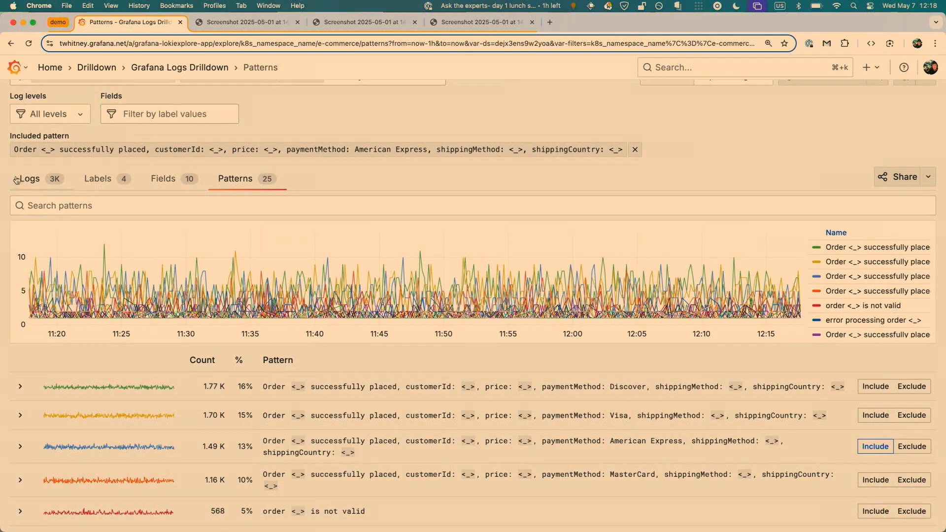
click(26, 179)
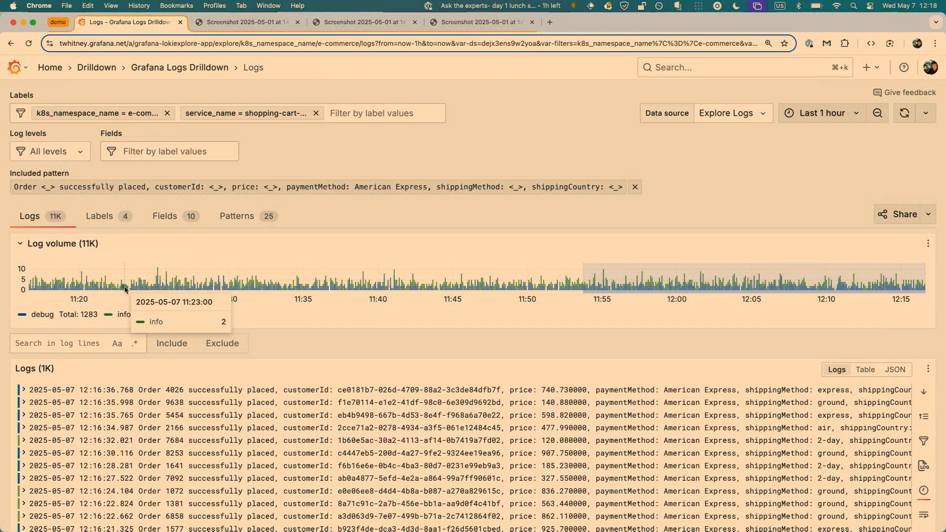
scroll(269, 410, down, 3)
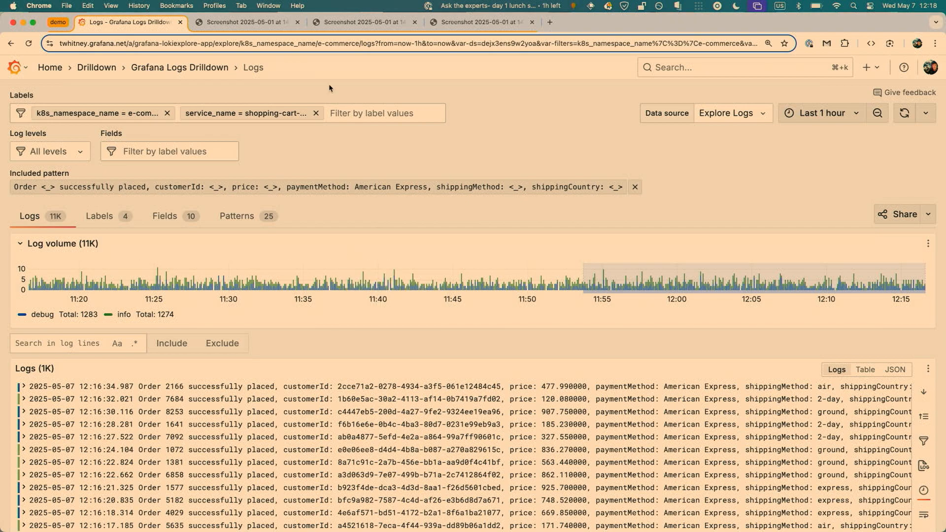
Step: Check the logger.atInfo key-value code screenshot, and change the service_name filter to shopping-cart-structured-otel
click(361, 25)
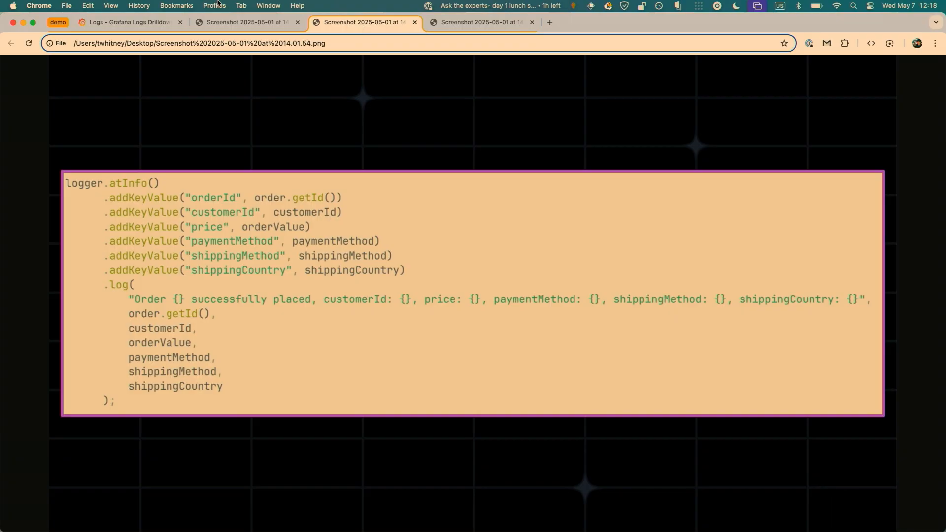
click(139, 24)
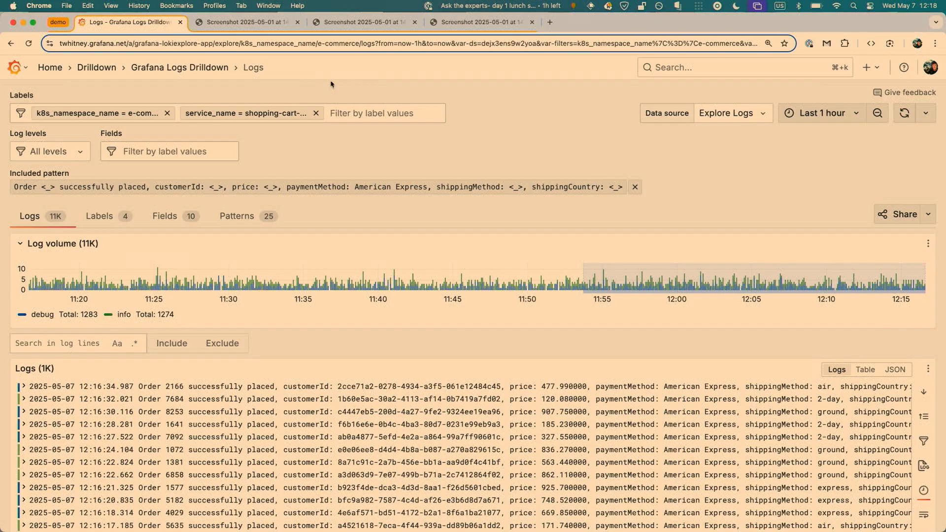
click(269, 115)
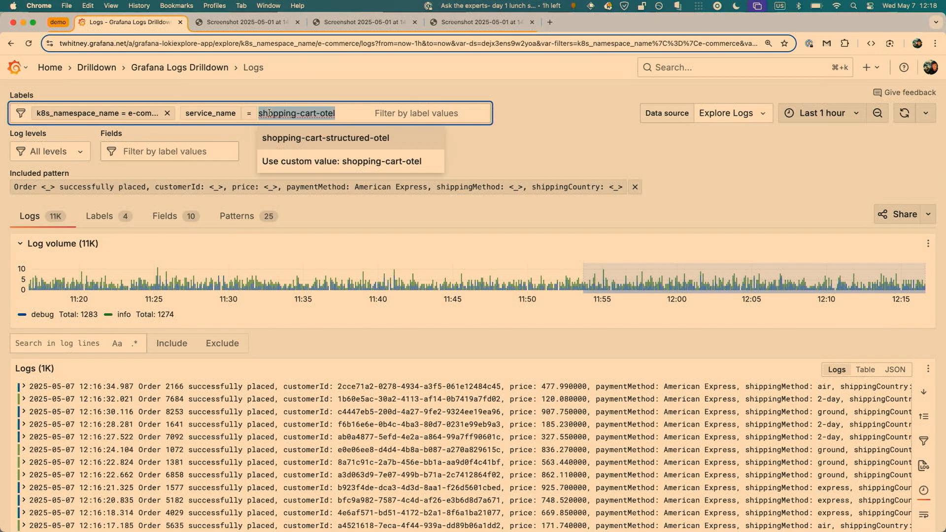
click(357, 139)
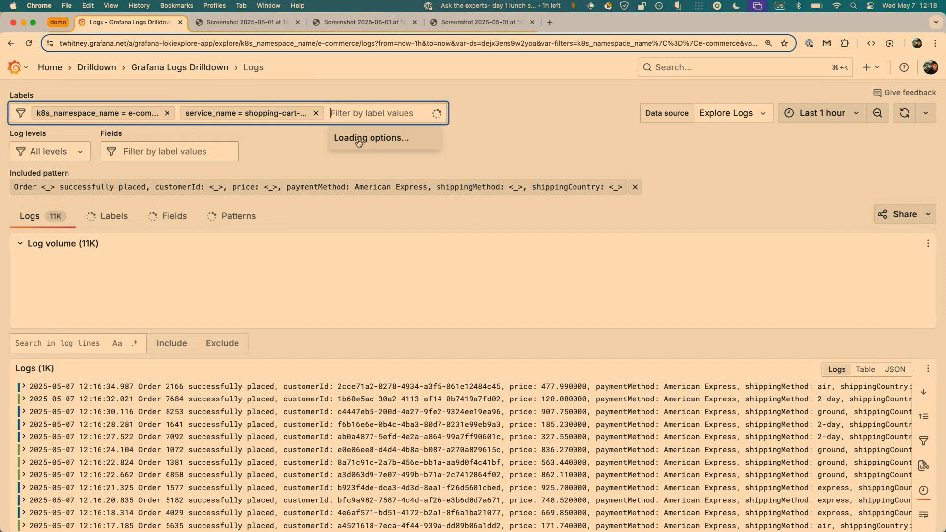
click(519, 126)
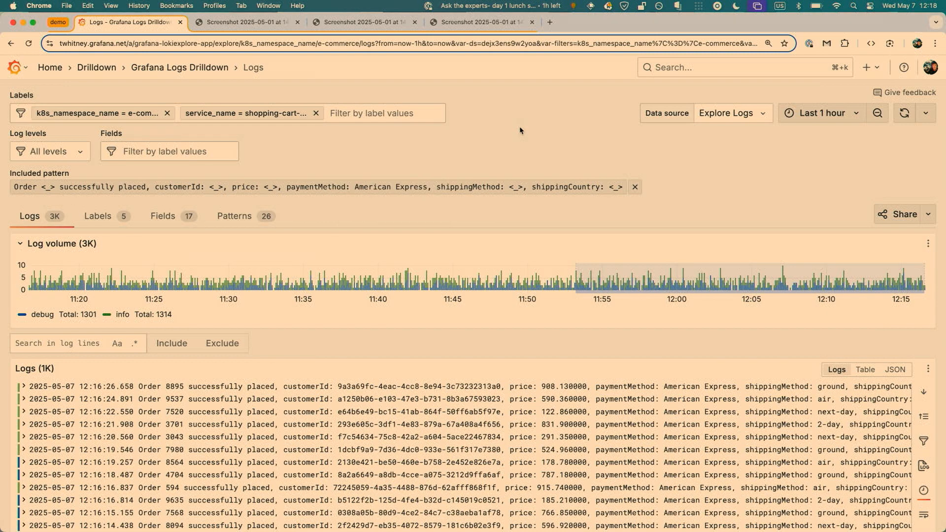
scroll(520, 129, down, 1)
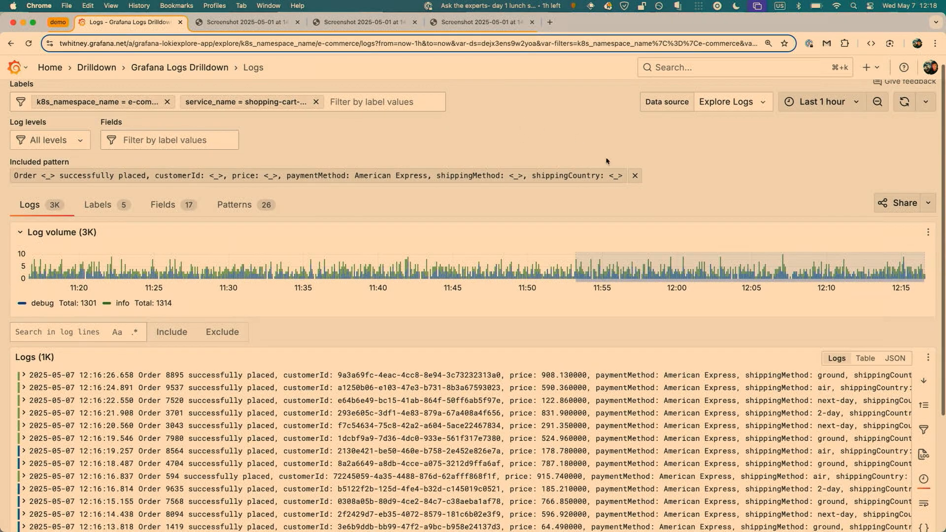
Step: Remove the included American Express pattern, and expand a successfully placed Discover order's log line to review its structured fields
click(635, 175)
scroll(542, 246, down, 2)
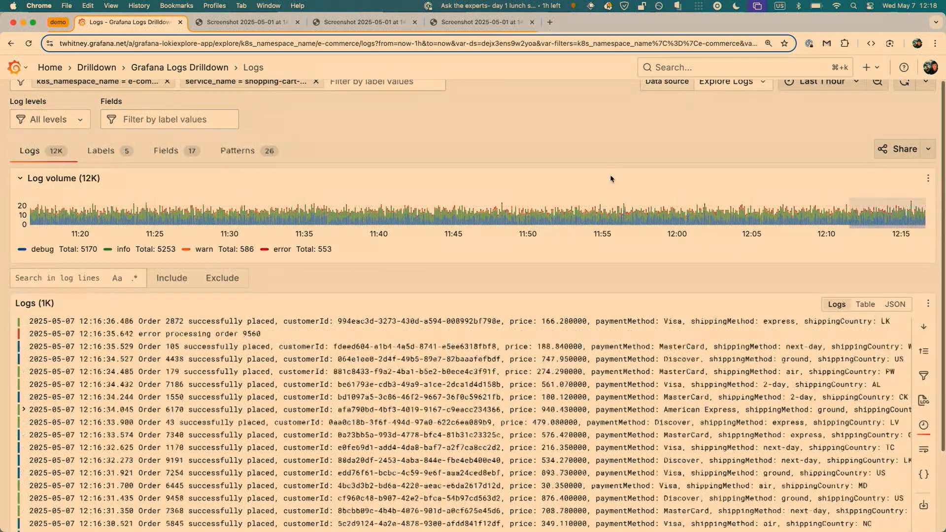
click(463, 368)
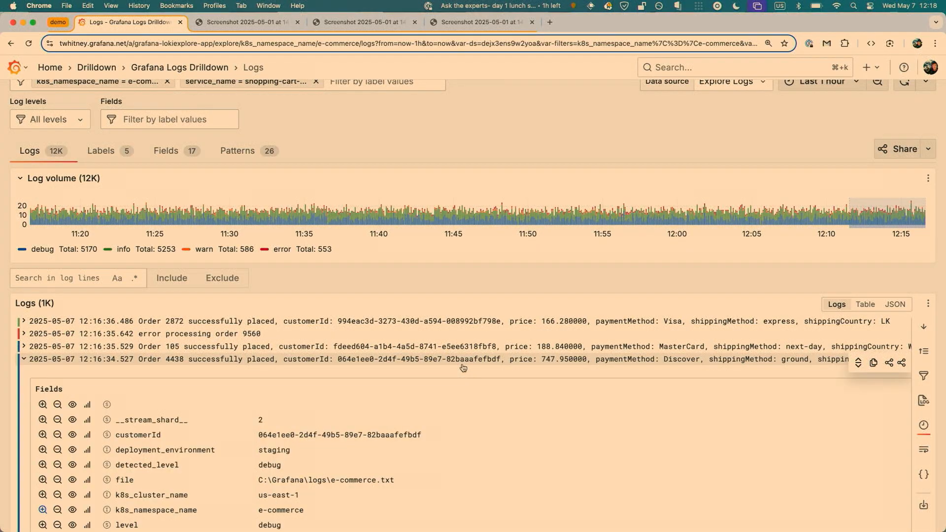
scroll(463, 368, down, 2)
scroll(463, 367, down, 5)
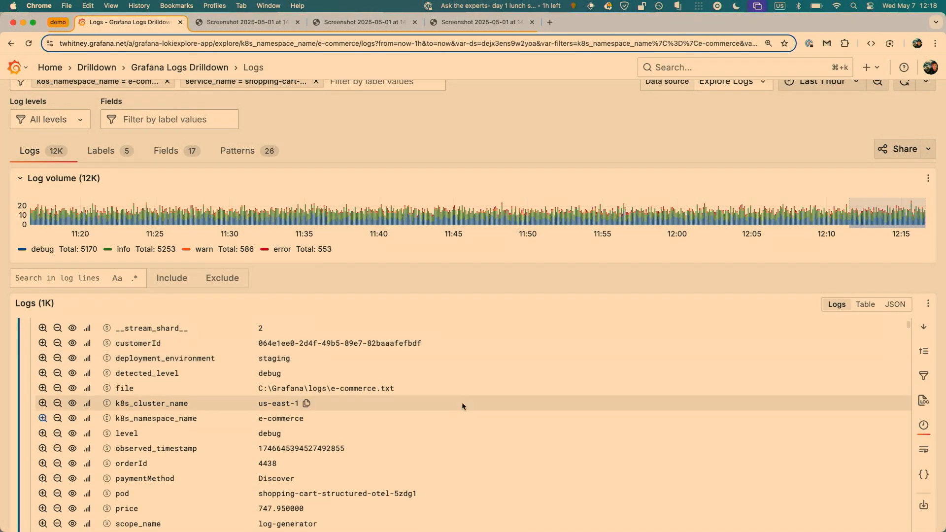
scroll(463, 405, down, 3)
scroll(202, 401, down, 2)
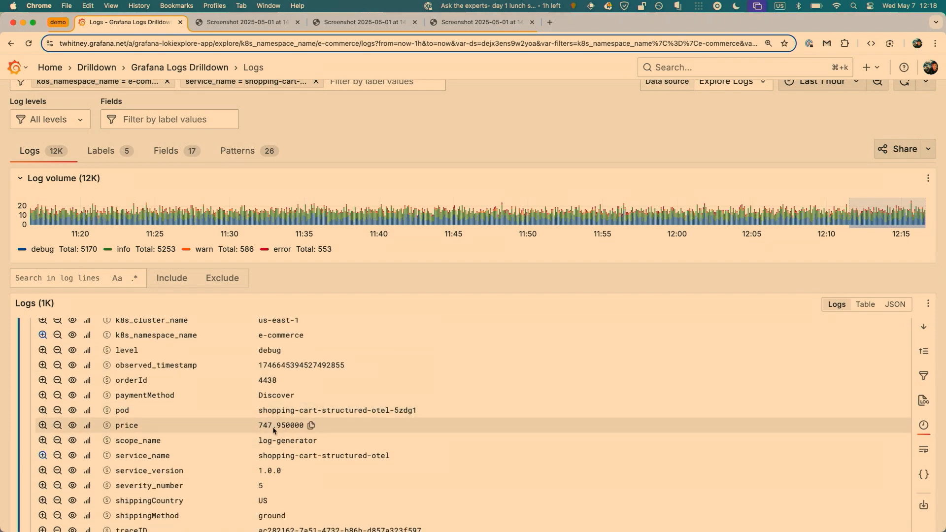
scroll(274, 429, down, 1)
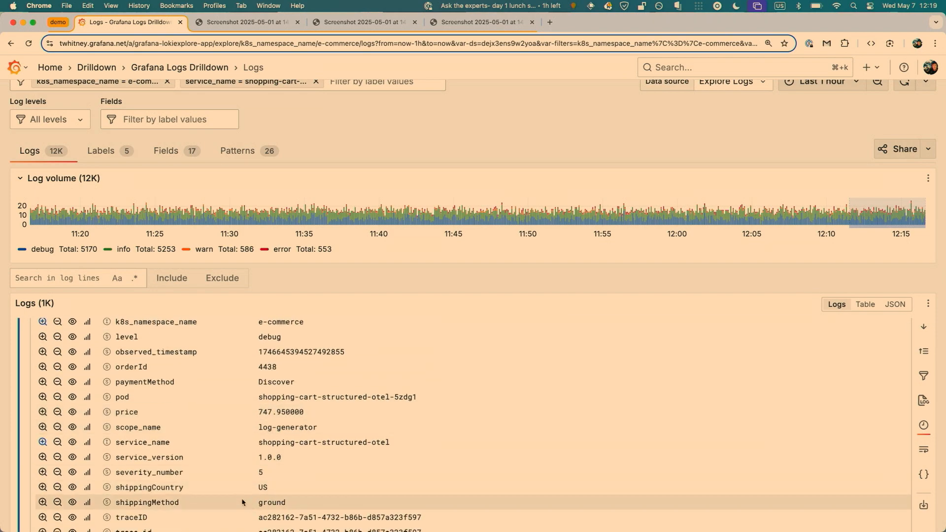
scroll(218, 457, up, 5)
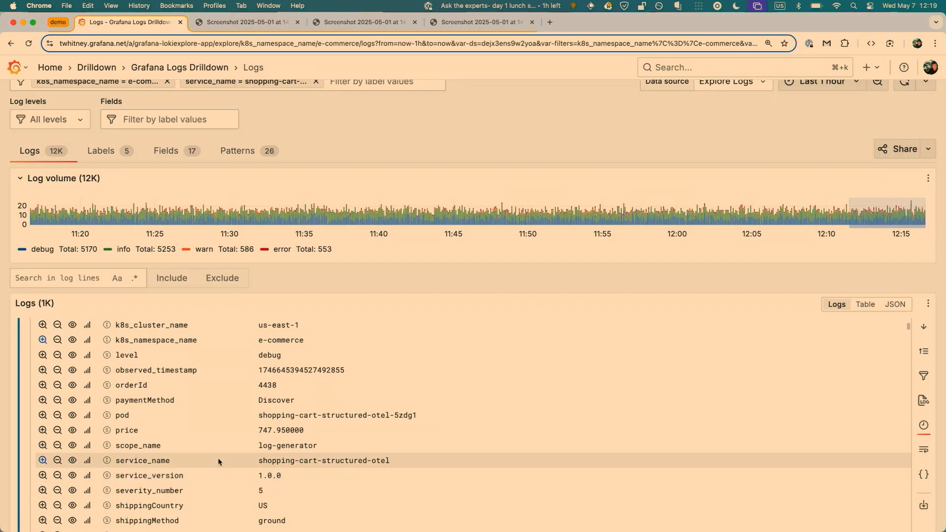
scroll(217, 457, up, 8)
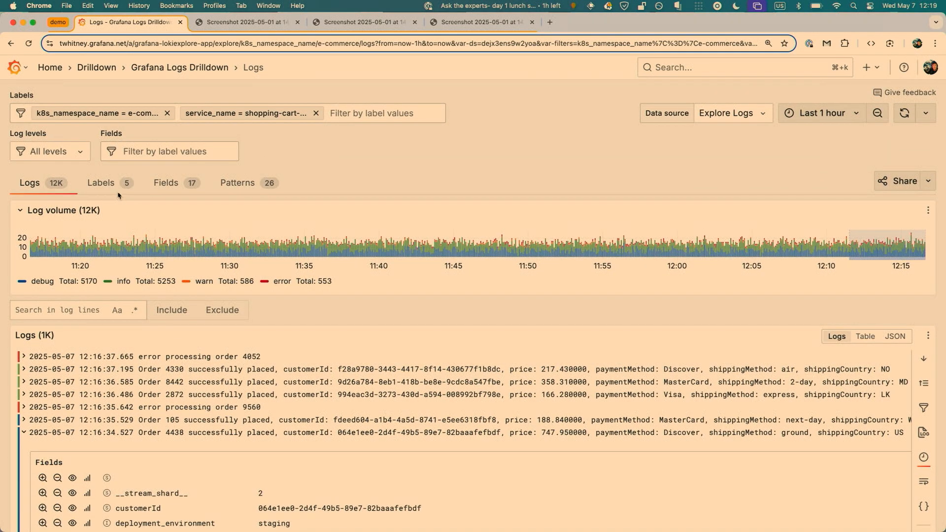
Step: View the fields breakdown and examine the charts for price, shippingCountry, shippingMethod and paymentMethod
click(170, 185)
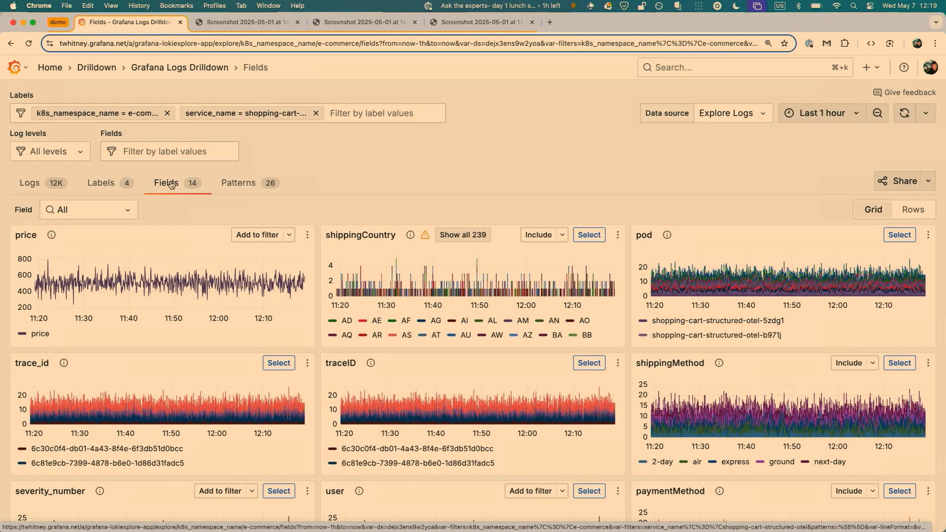
scroll(171, 184, down, 5)
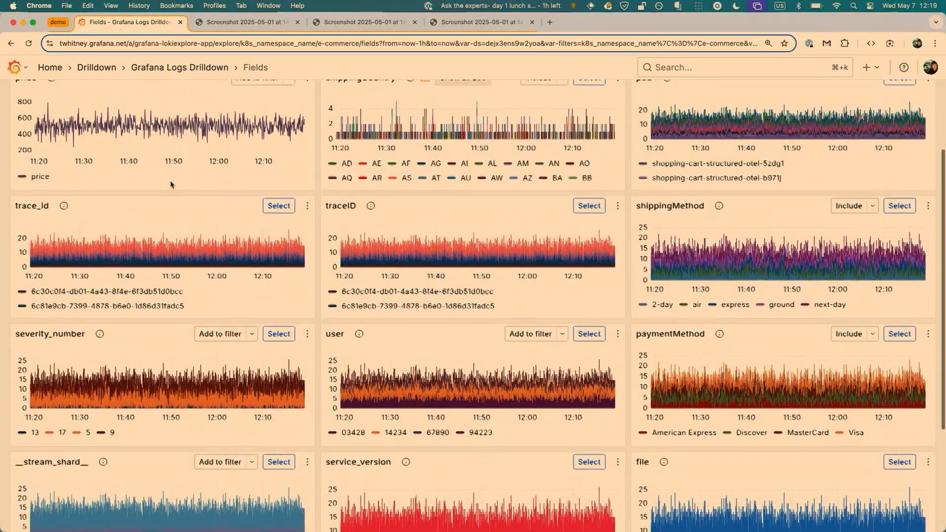
scroll(171, 184, down, 1)
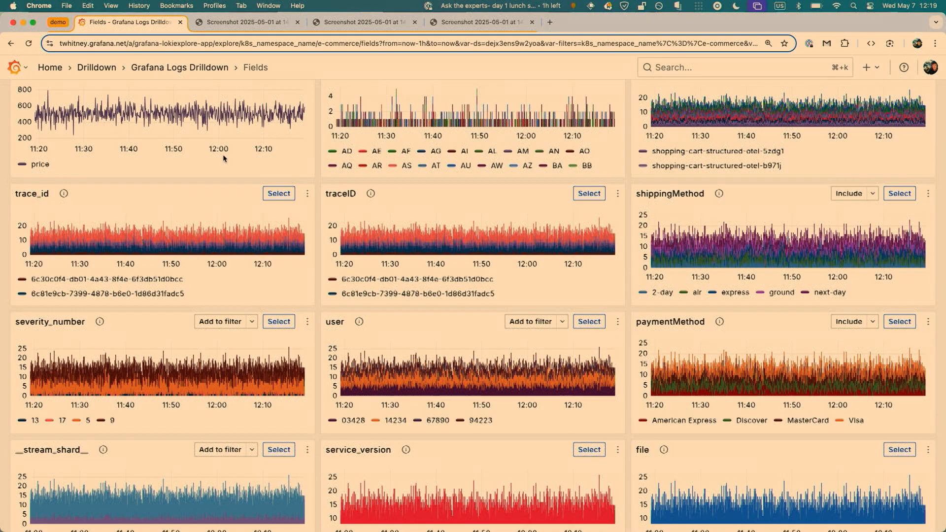
scroll(224, 160, up, 3)
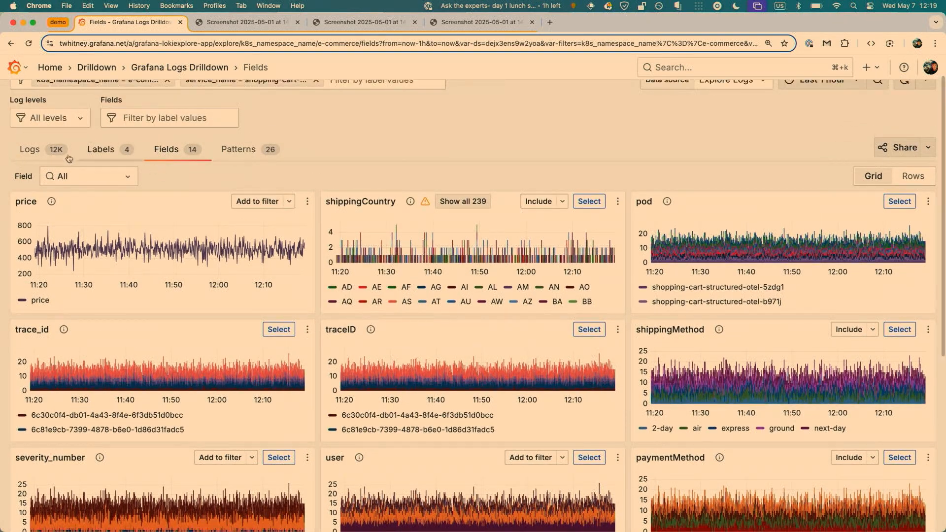
Step: Return to the log lines of the service and show them as a table
click(32, 150)
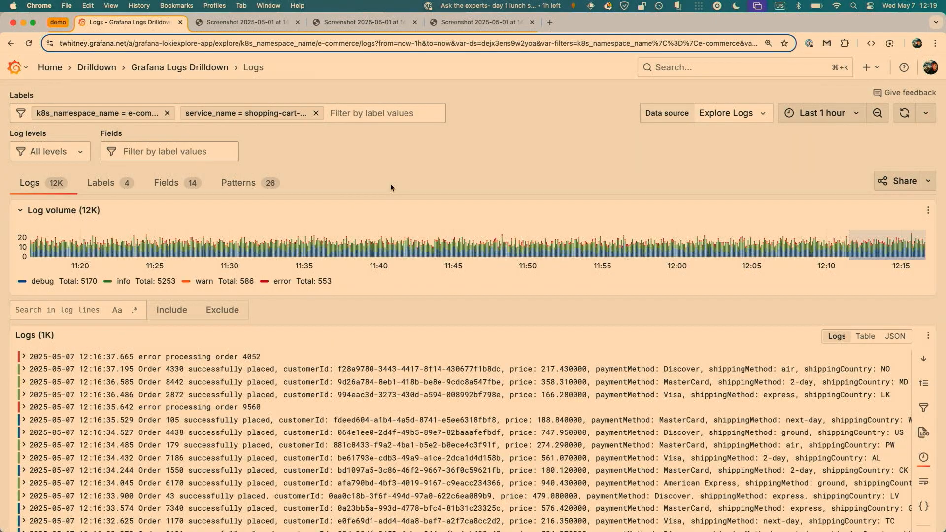
scroll(532, 190, down, 1)
scroll(536, 370, down, 2)
scroll(536, 370, down, 2)
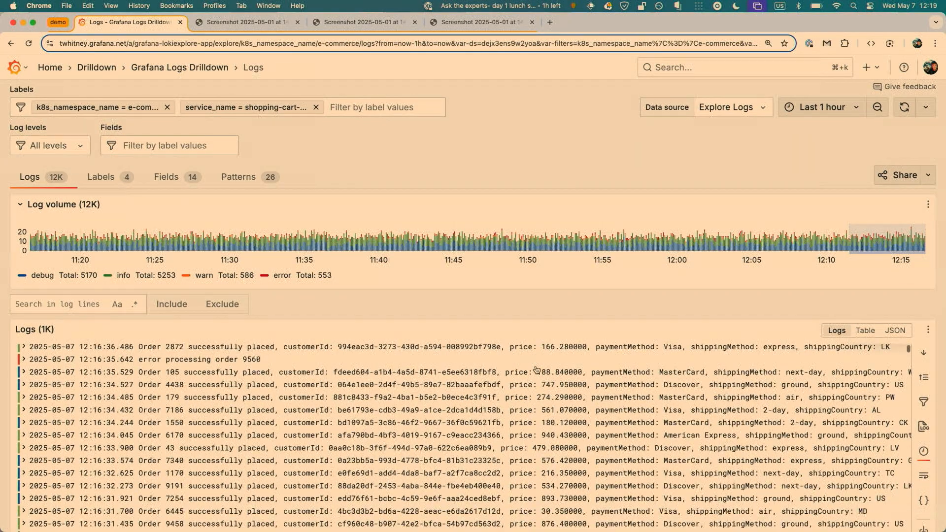
click(859, 331)
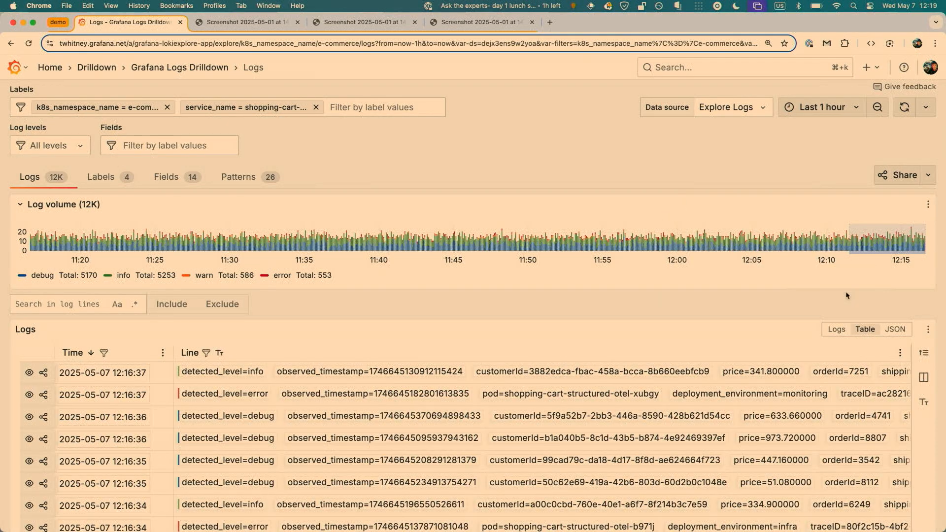
scroll(747, 284, down, 3)
scroll(747, 284, down, 3)
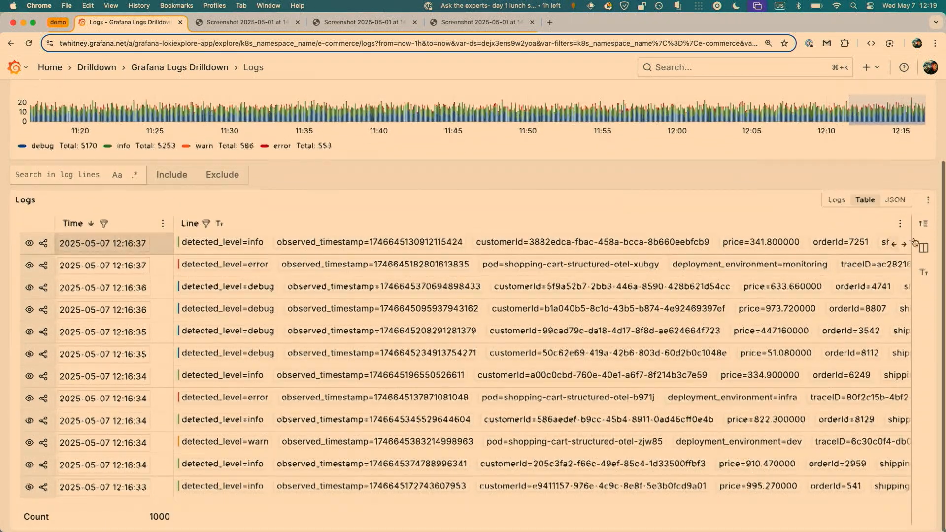
Step: Remove the Line column from the logs table, and add the paymentMethod and shippingMethod columns
click(923, 251)
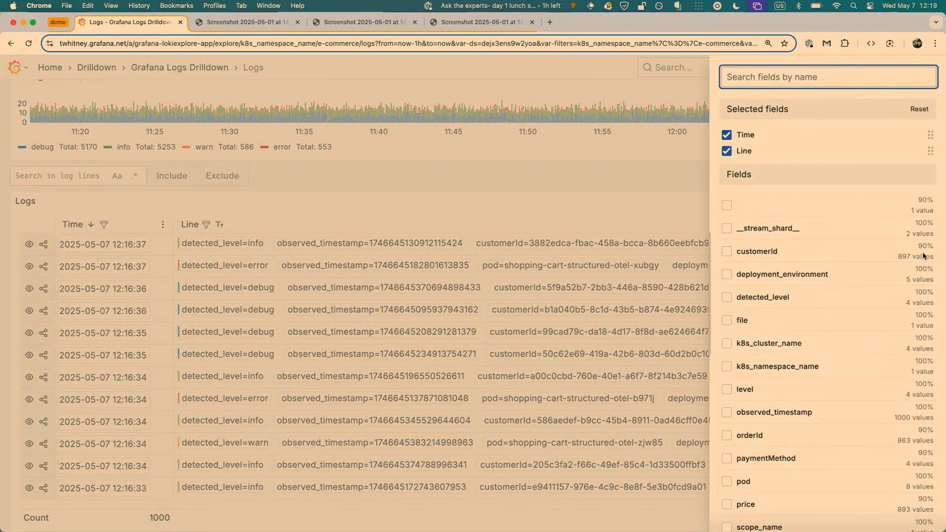
click(726, 152)
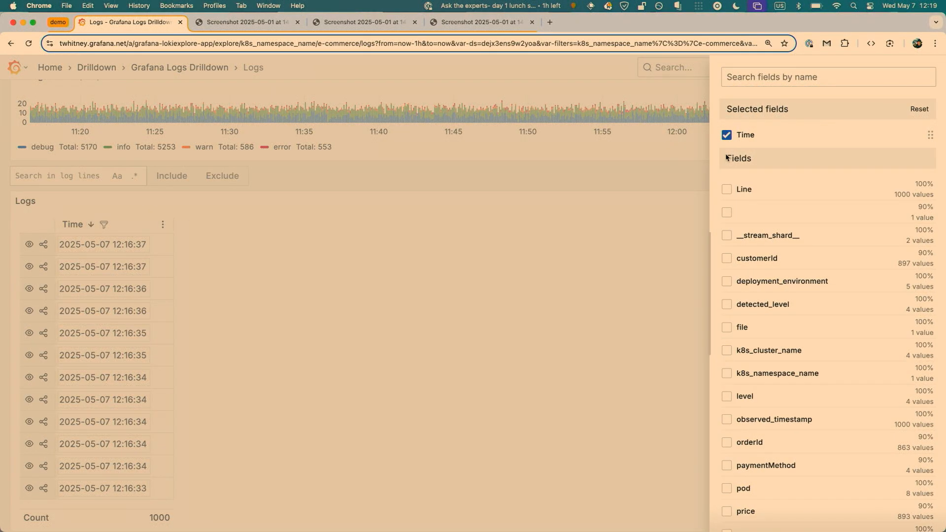
click(727, 466)
scroll(760, 418, down, 5)
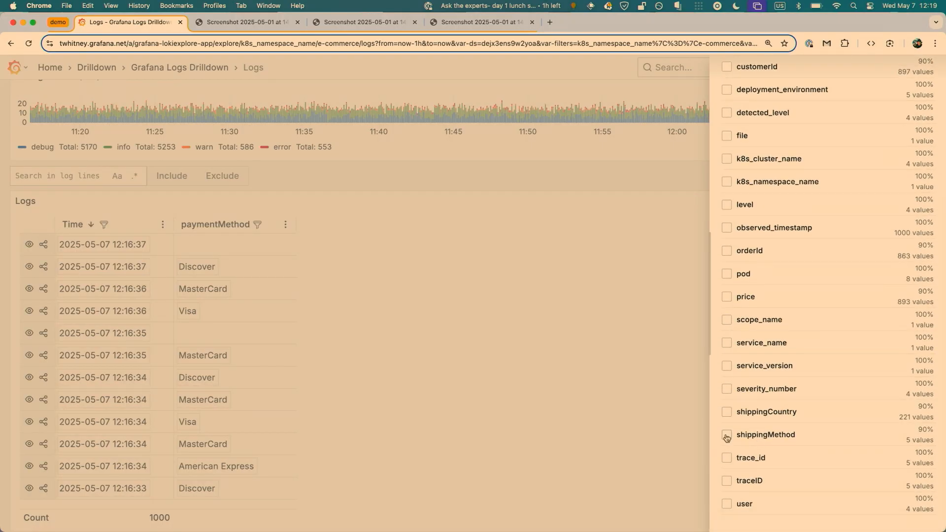
click(727, 435)
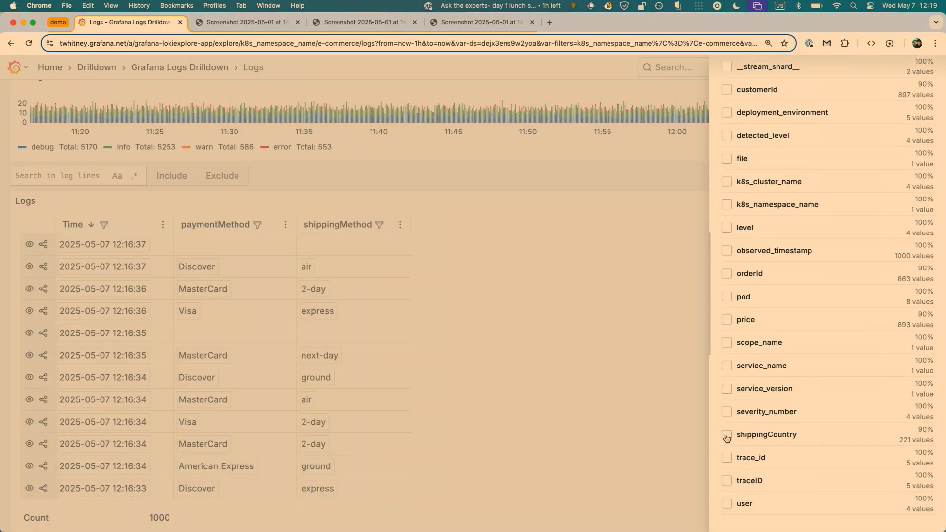
click(625, 316)
Step: Switch the table back to the log line view, and review the lines reduced to payment and shipping method
scroll(624, 316, up, 3)
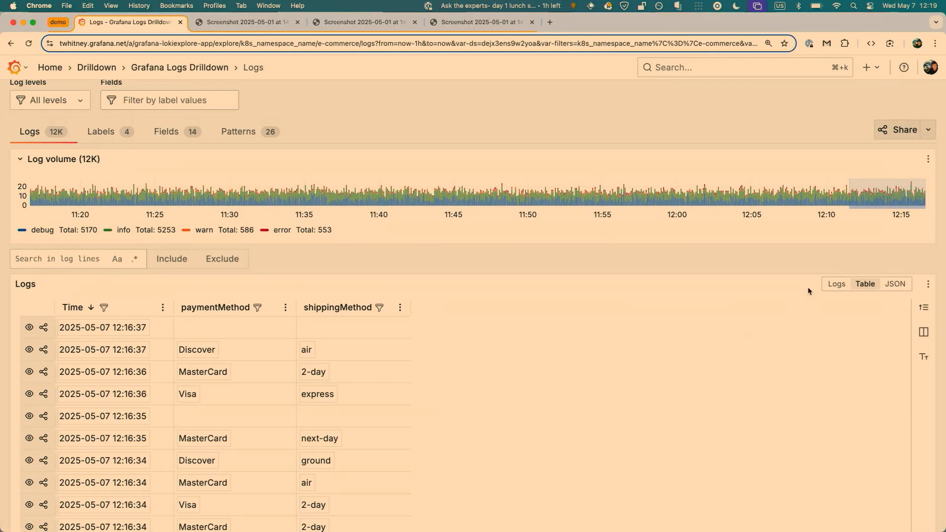
click(832, 286)
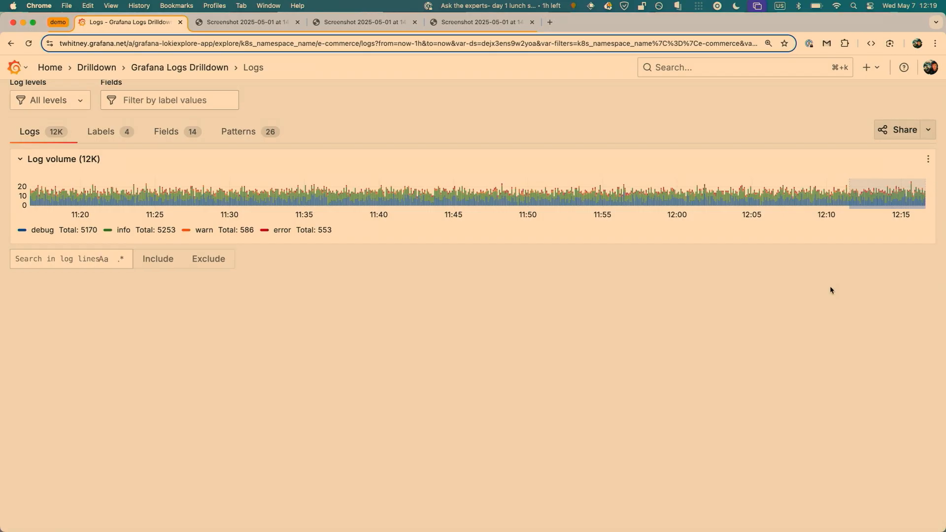
scroll(637, 441, down, 2)
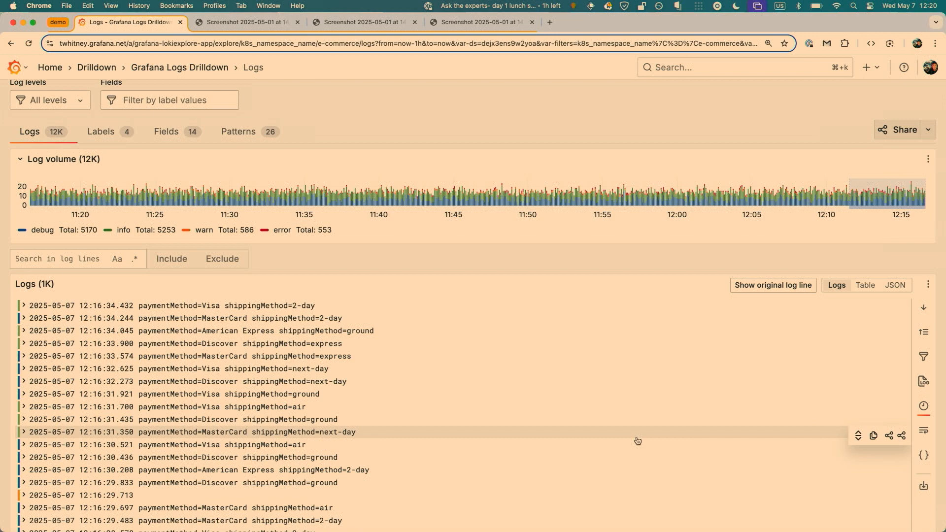
scroll(625, 476, down, 4)
scroll(625, 475, up, 5)
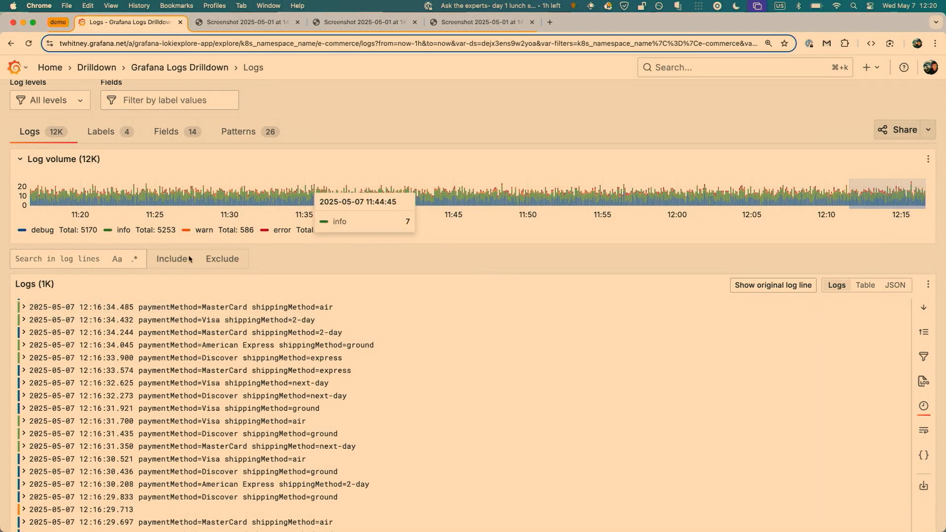
Step: Return to the fields breakdown and add a filter for price greater than 700
click(178, 139)
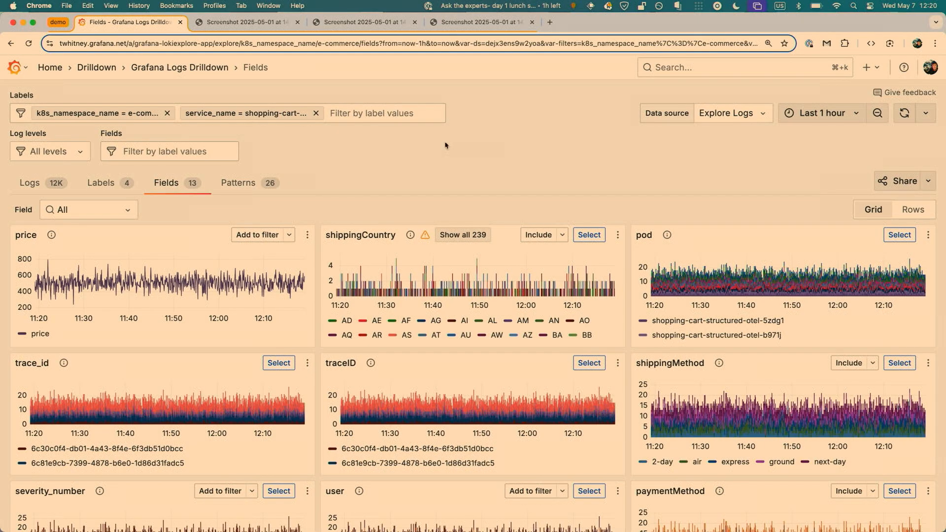
scroll(490, 156, down, 2)
scroll(490, 159, down, 2)
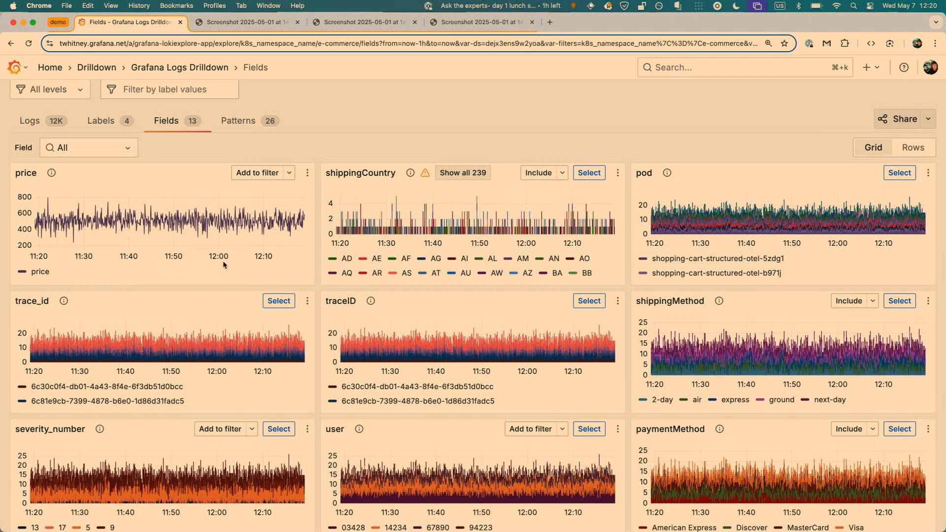
click(264, 174)
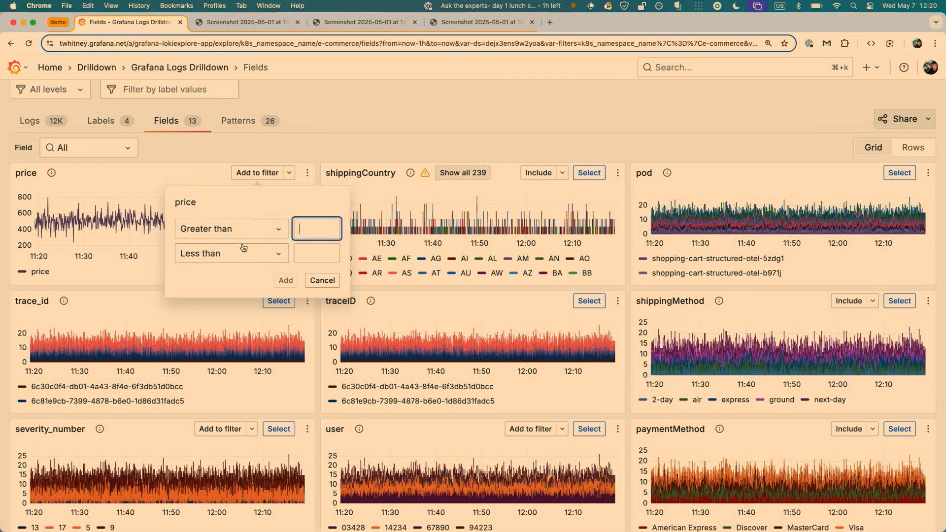
text(700)
click(286, 280)
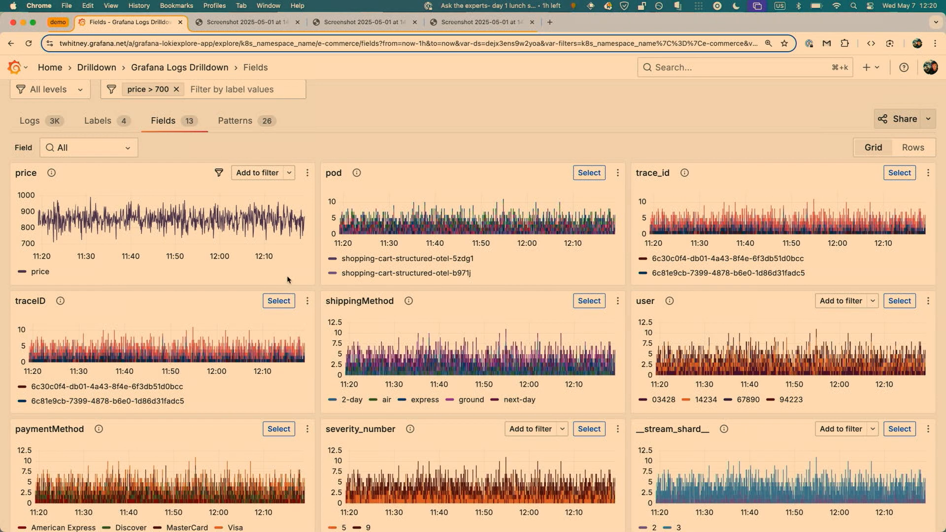
Step: Examine the field charts of the price-filtered logs, including shippingCountry, and check the logger.atInfo key-value code screenshot
scroll(287, 279, down, 3)
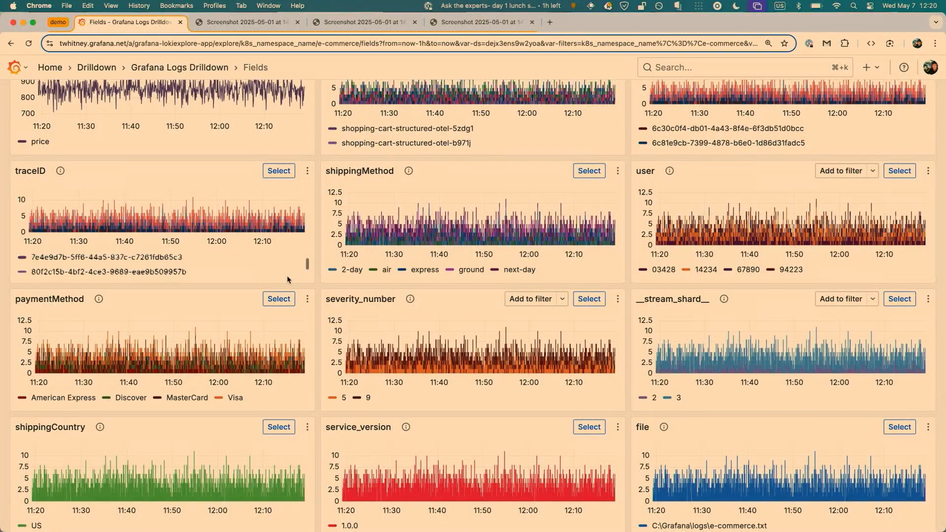
scroll(301, 349, down, 2)
scroll(300, 347, down, 1)
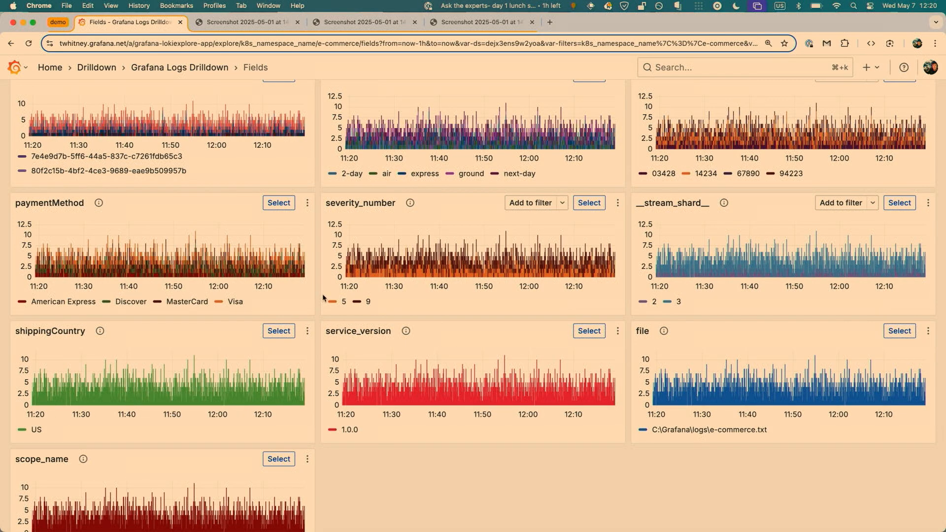
scroll(369, 311, up, 1)
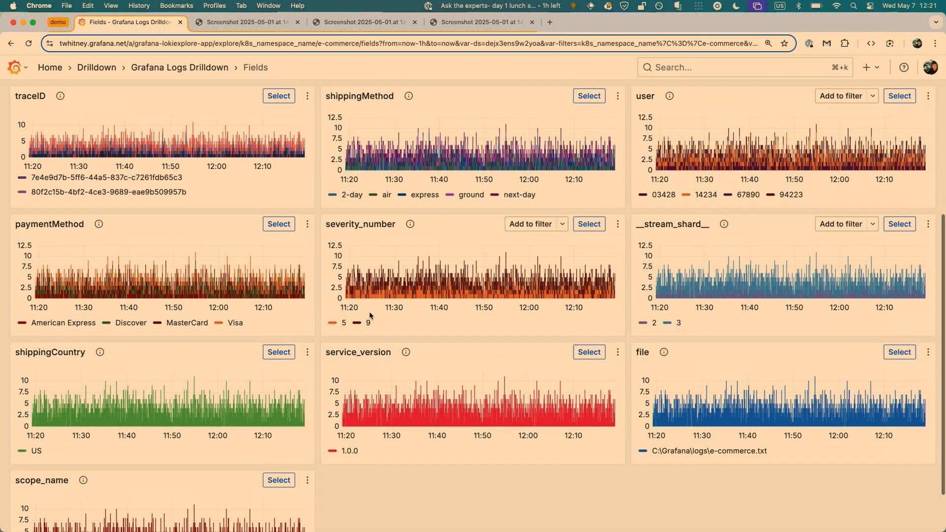
click(354, 23)
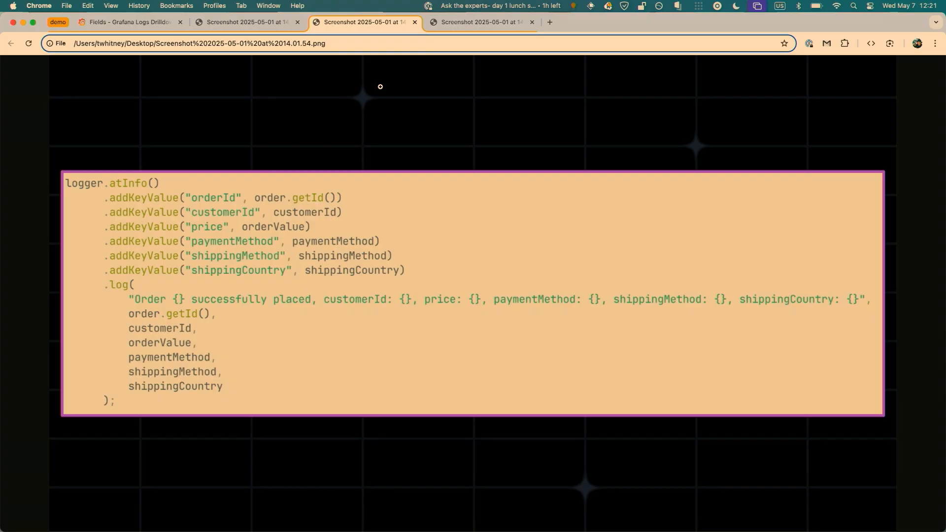
click(141, 26)
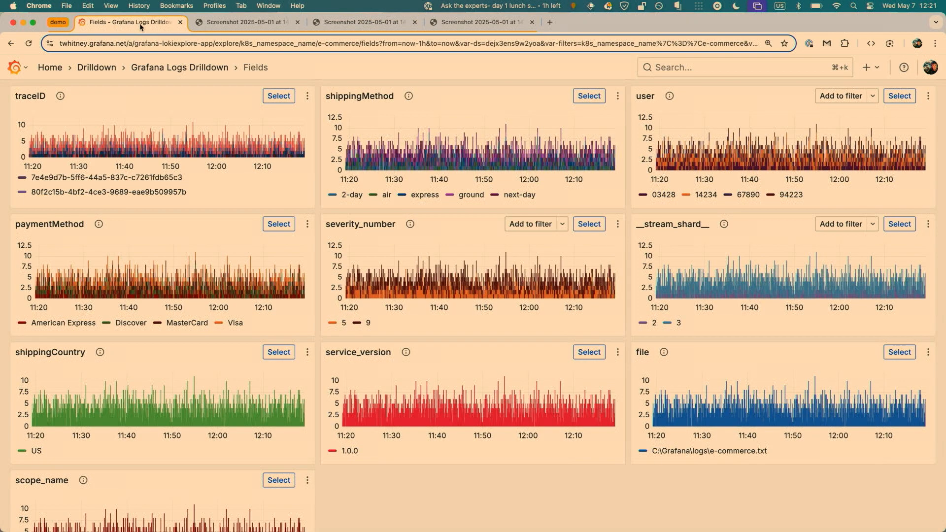
Step: Remove the price > 700 field filter and the service_name label filter
scroll(173, 154, up, 5)
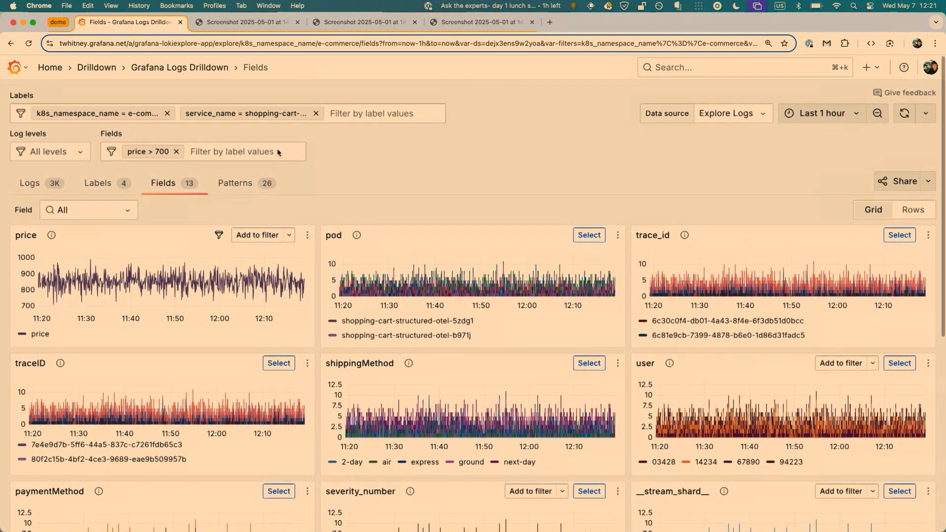
click(175, 152)
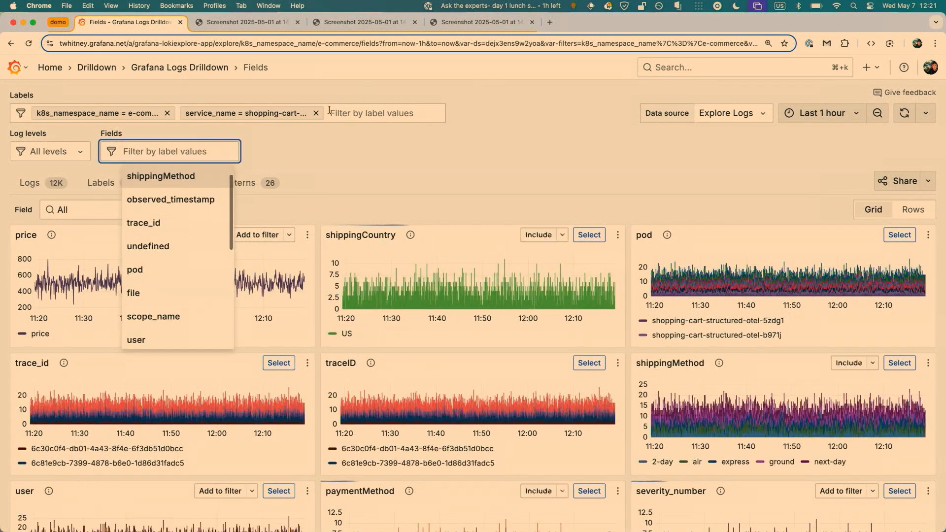
click(316, 114)
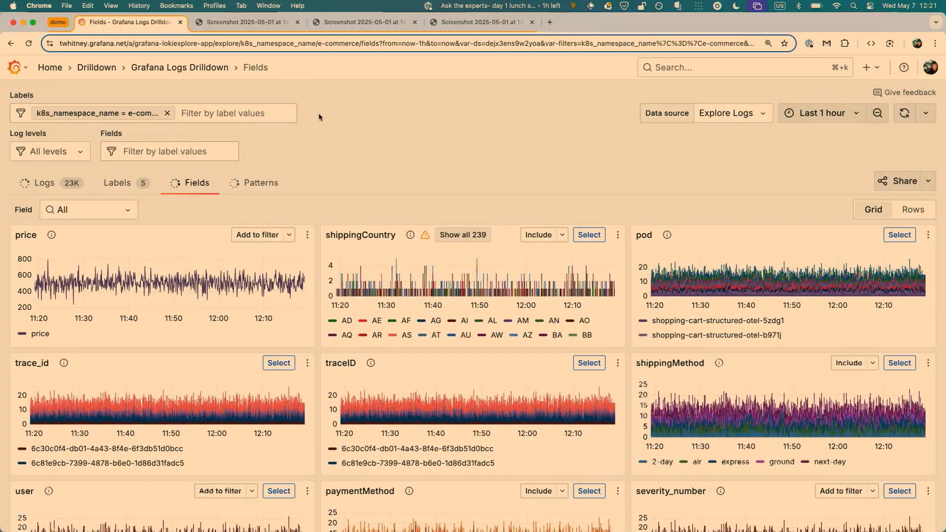
Step: Remove the e-commerce namespace filter and show the logs of the grafanacon namespace instead
click(167, 114)
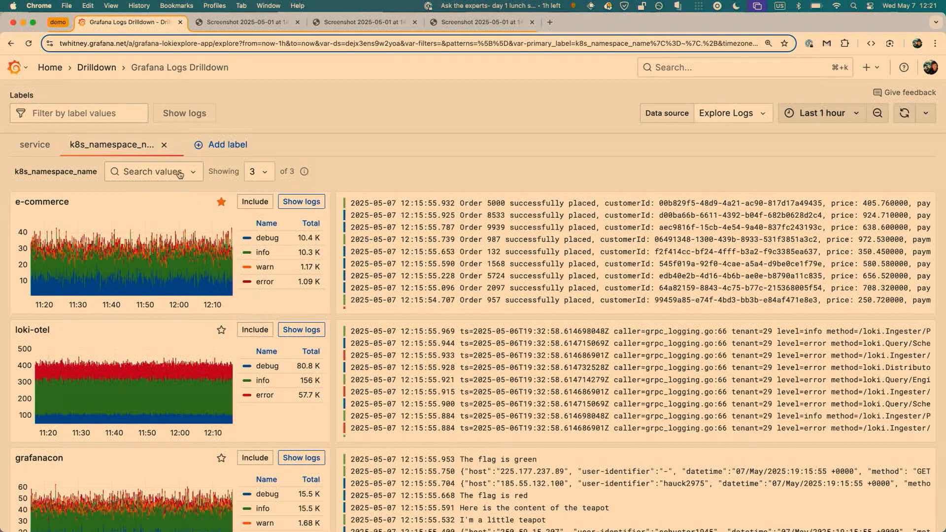
scroll(180, 175, down, 2)
scroll(180, 174, down, 1)
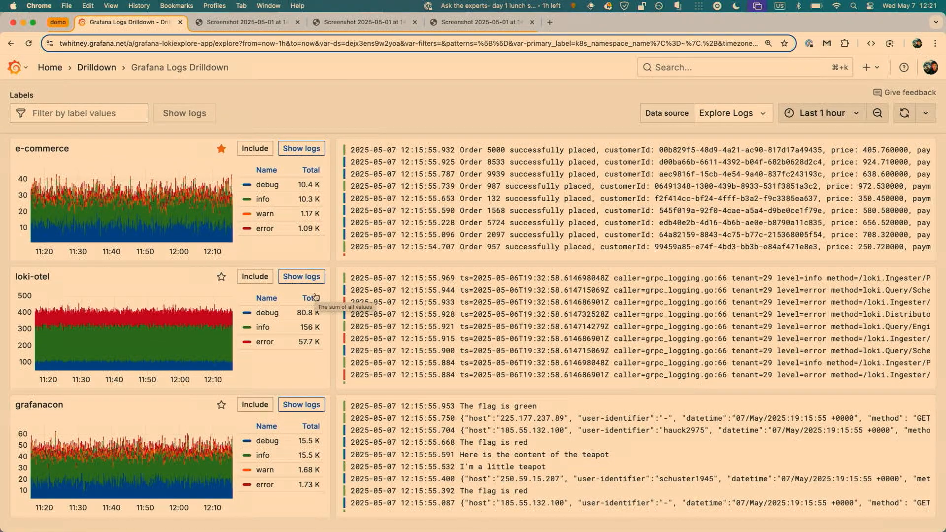
click(301, 405)
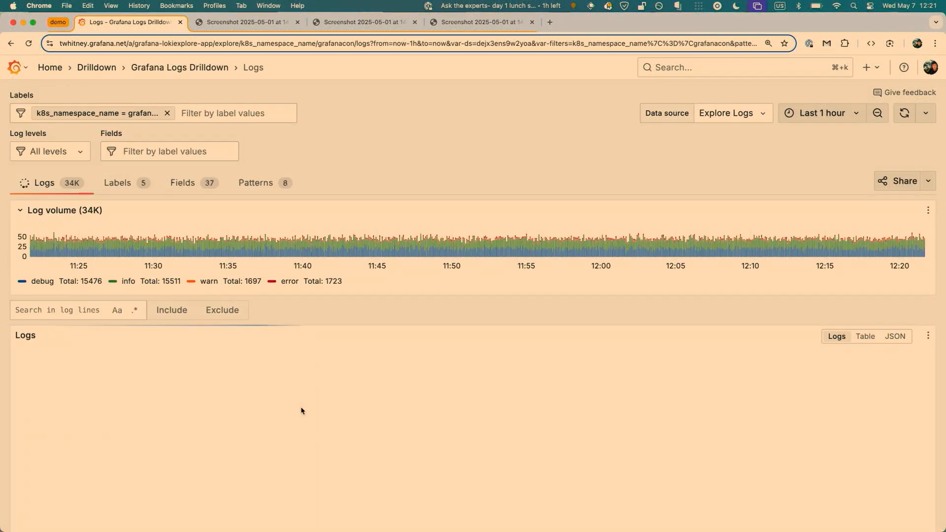
scroll(302, 411, down, 3)
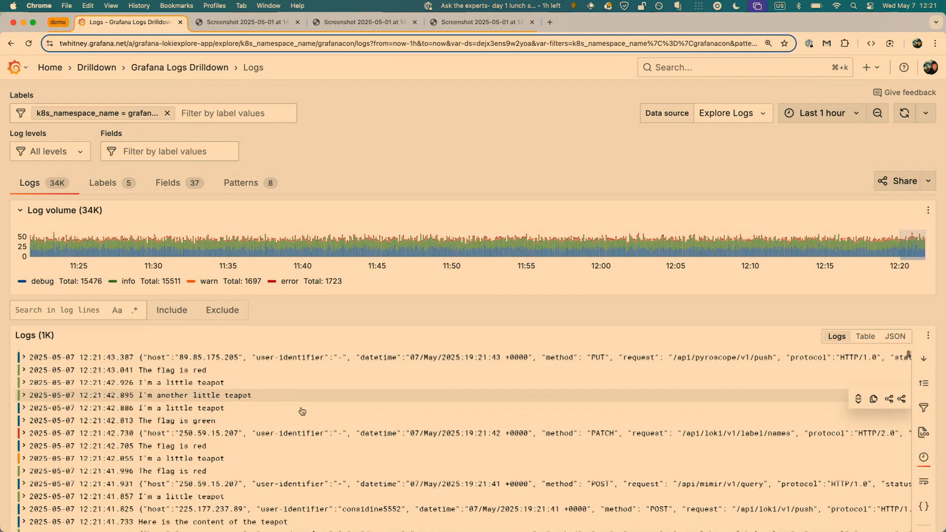
scroll(302, 411, up, 1)
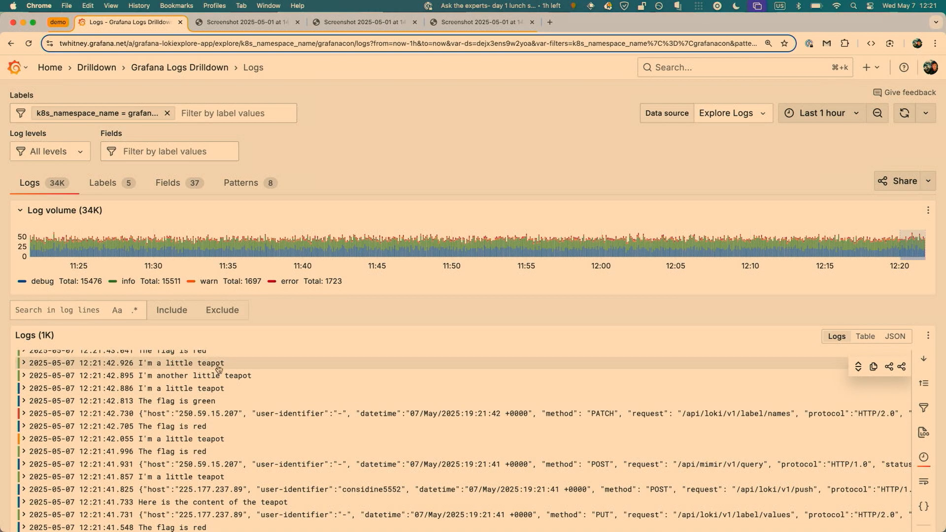
Step: Add a label filter for service_name equal to grafanacon-json-otel
click(215, 114)
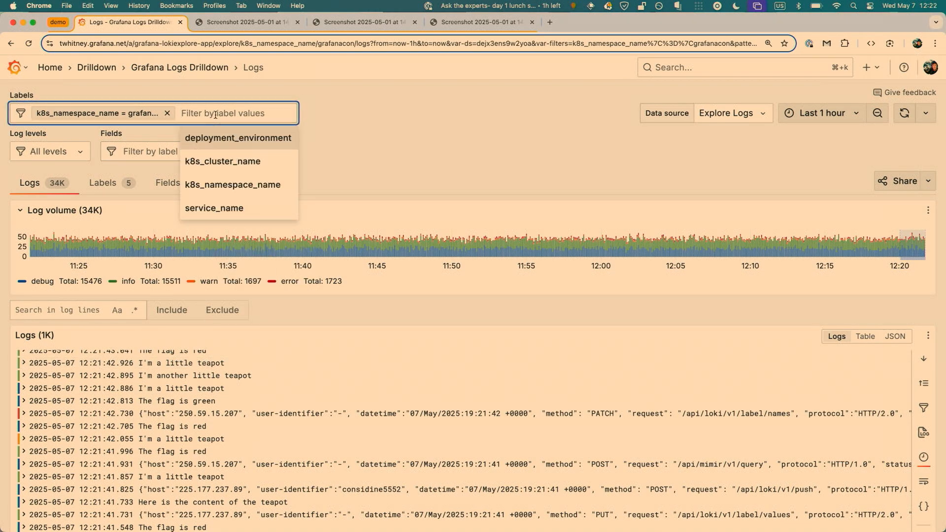
click(219, 208)
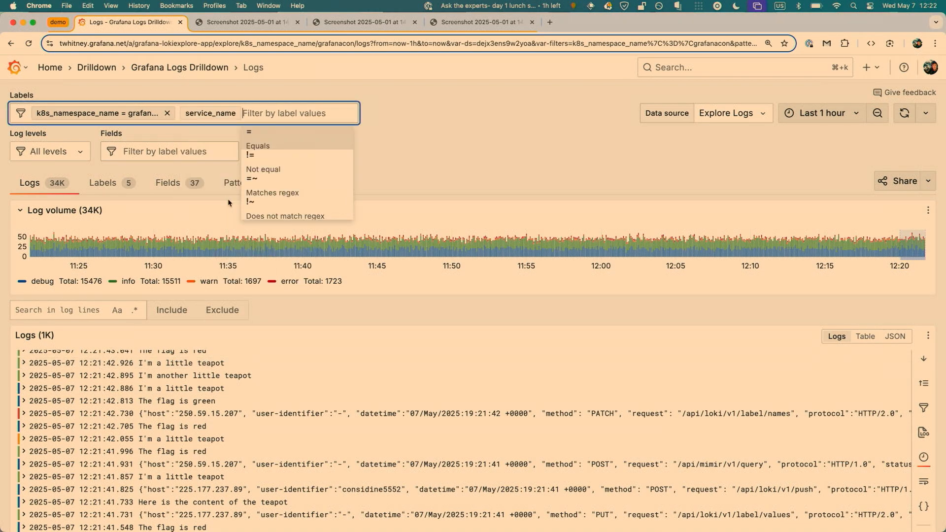
click(284, 142)
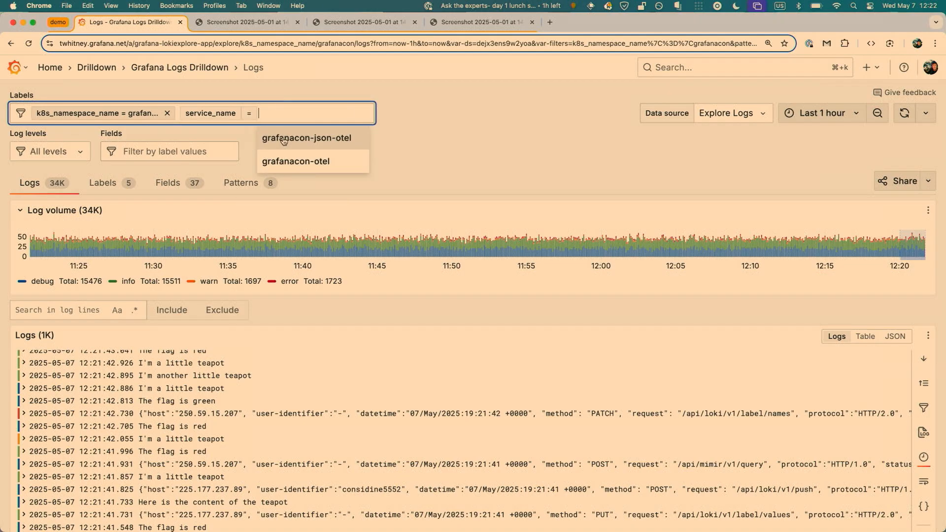
click(318, 141)
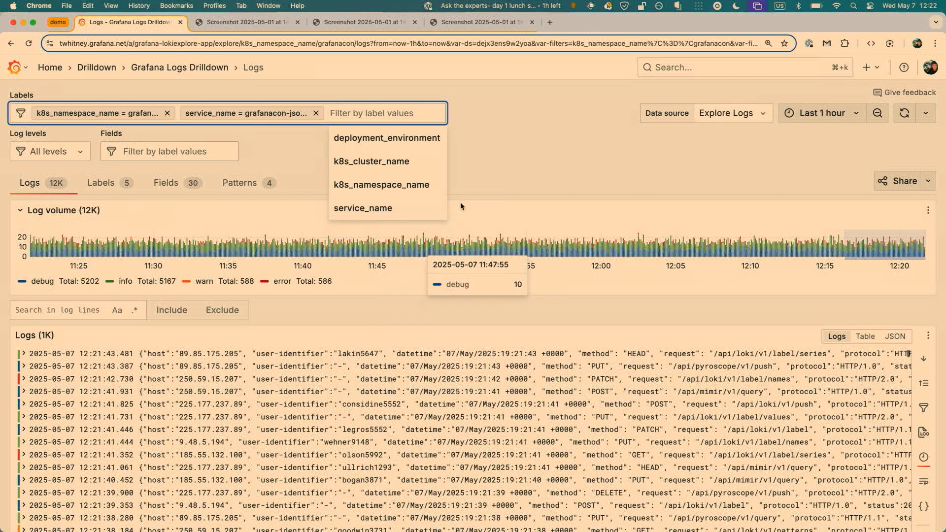
click(501, 139)
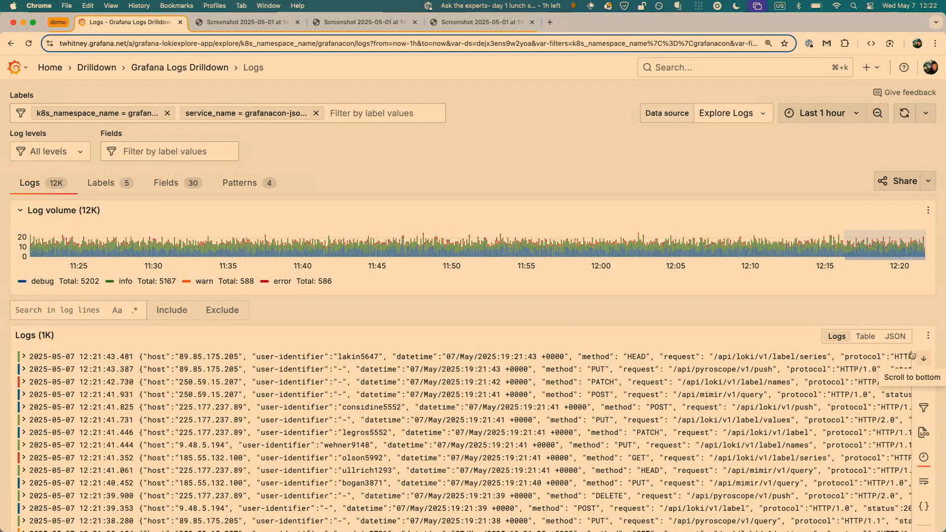
Step: Display the logs as JSON and filter them by method = PATCH from the first entry
click(896, 336)
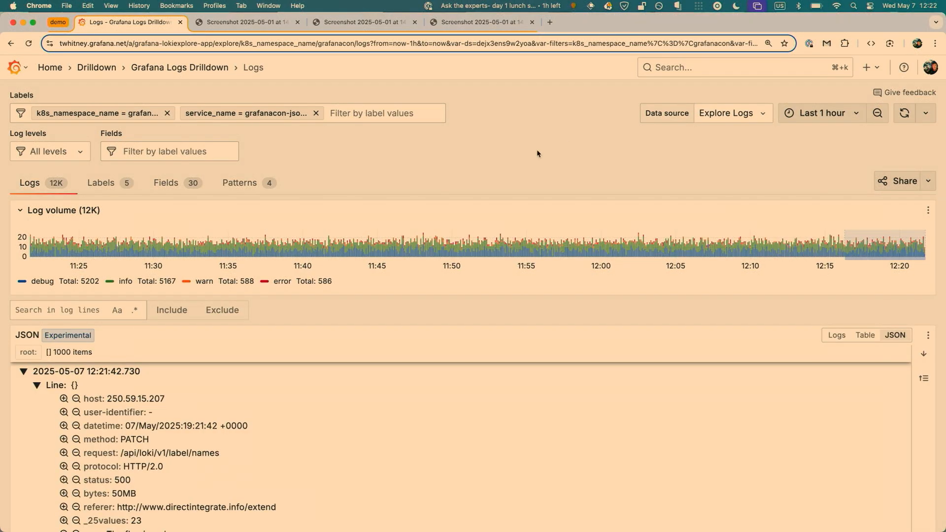
scroll(537, 154, down, 2)
scroll(537, 153, down, 3)
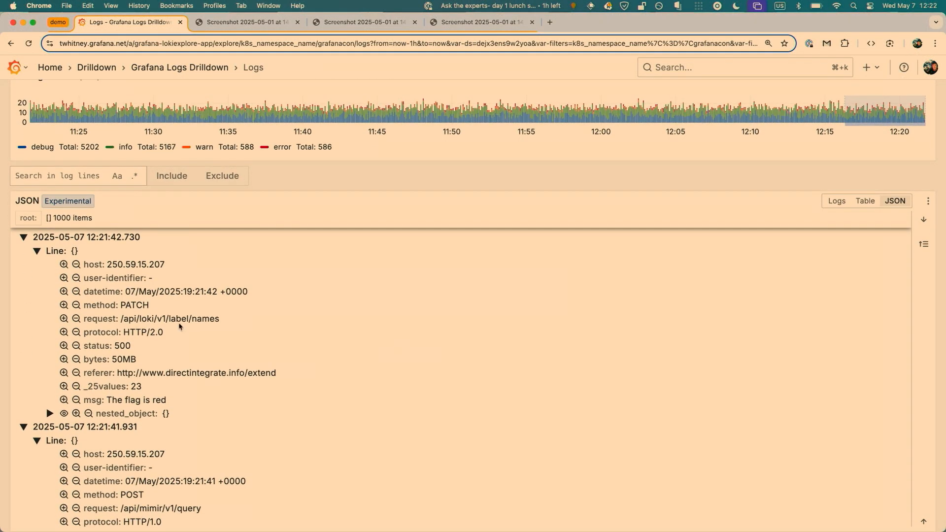
click(63, 305)
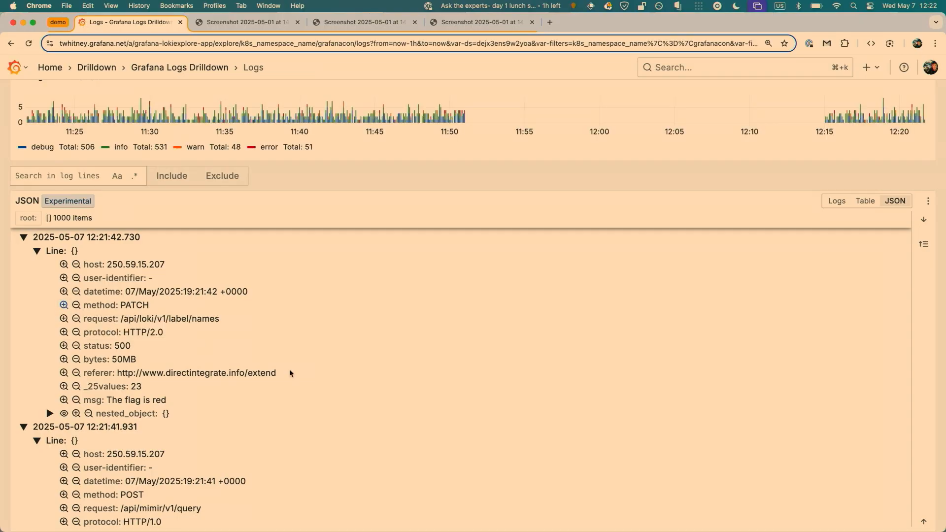
scroll(194, 271, up, 4)
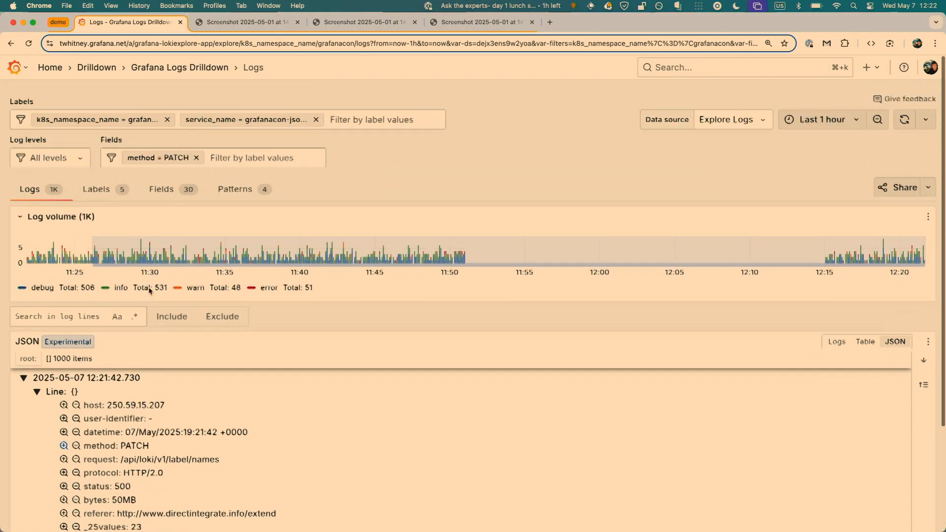
Step: Expand nested_object in the first log entry and set it as the root node
scroll(260, 226, down, 4)
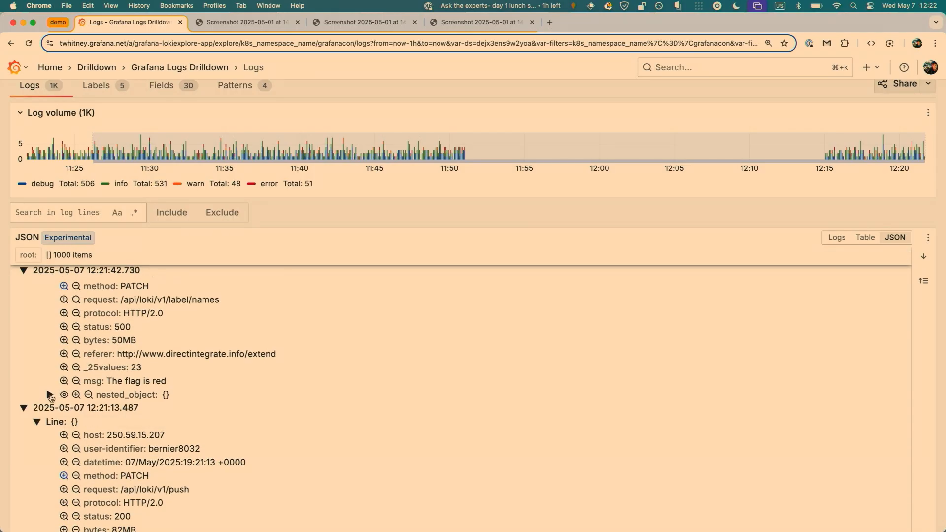
click(49, 394)
scroll(225, 378, down, 2)
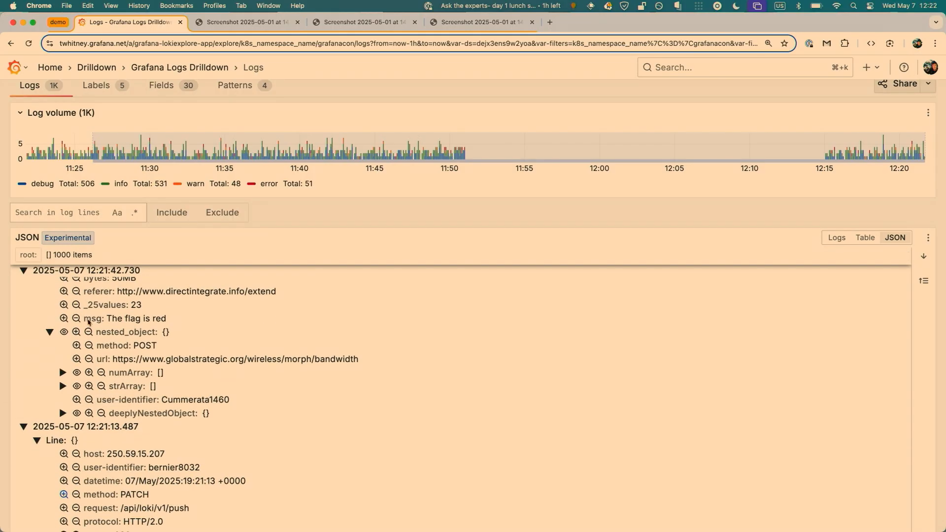
click(64, 333)
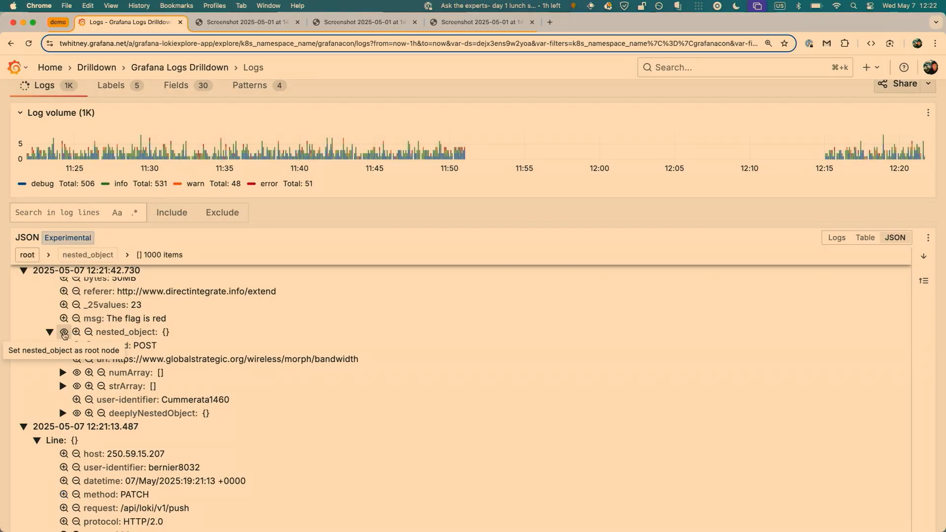
Step: Review the nested_object contents across the log entries and return the JSON view to its original root
scroll(137, 324, down, 3)
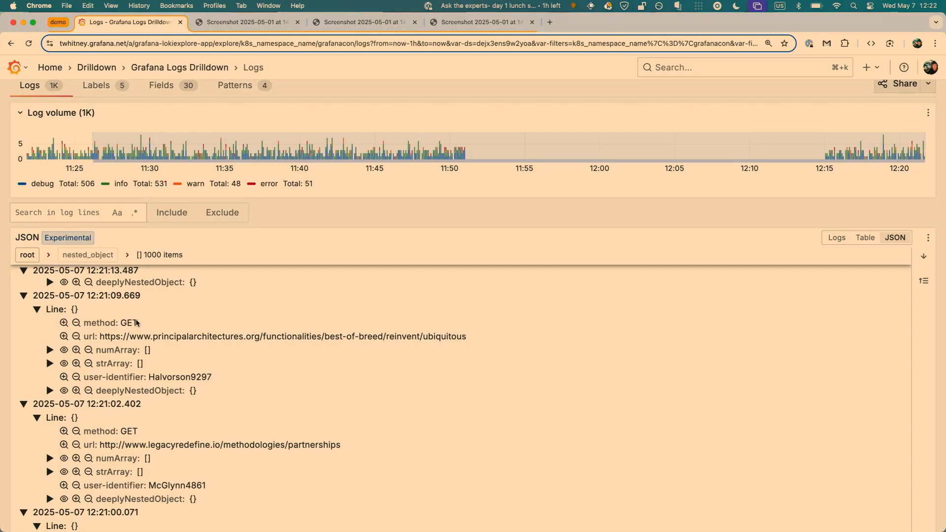
scroll(137, 323, down, 8)
scroll(137, 322, down, 3)
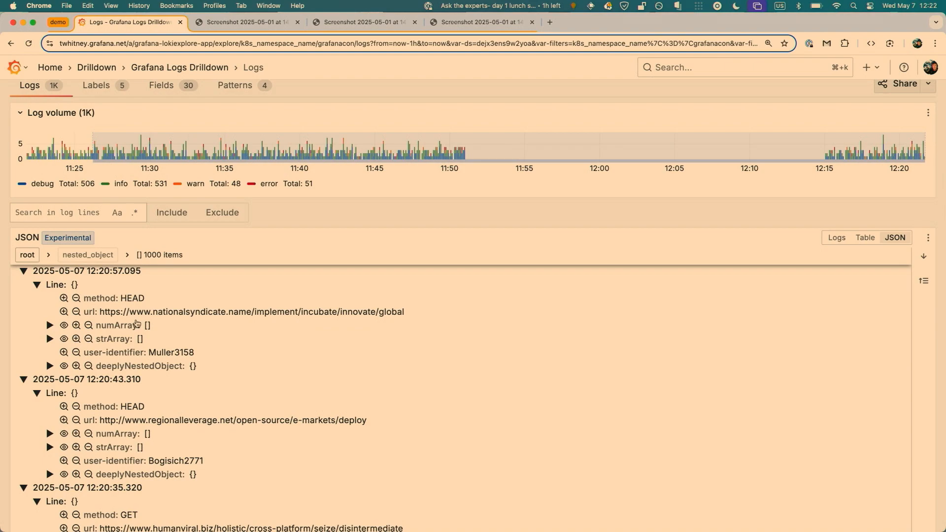
scroll(136, 323, up, 8)
scroll(136, 323, up, 2)
scroll(136, 323, down, 3)
scroll(136, 323, down, 2)
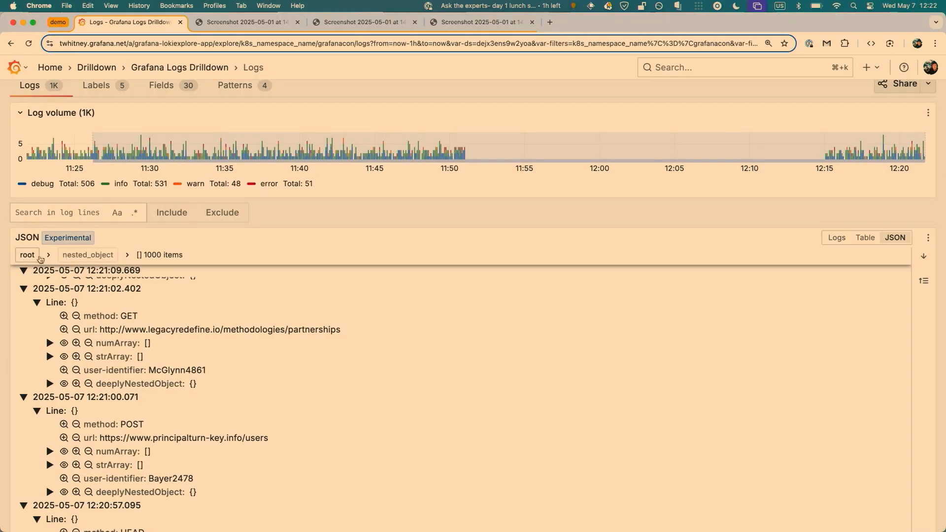
click(26, 258)
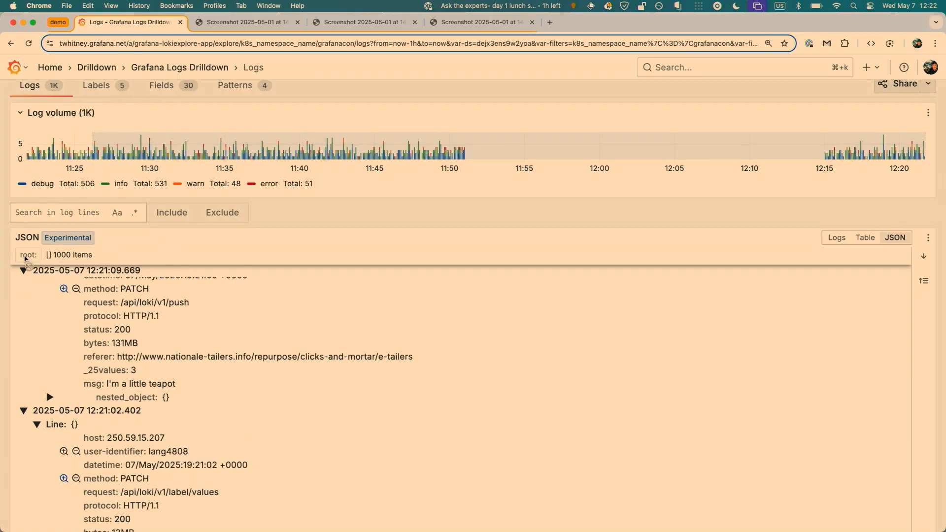
scroll(123, 316, up, 5)
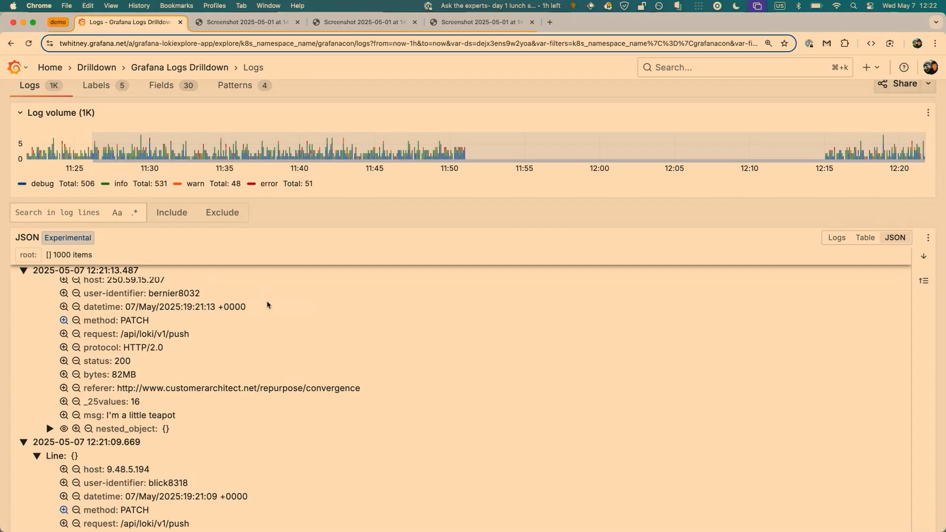
scroll(267, 301, up, 5)
scroll(237, 349, up, 5)
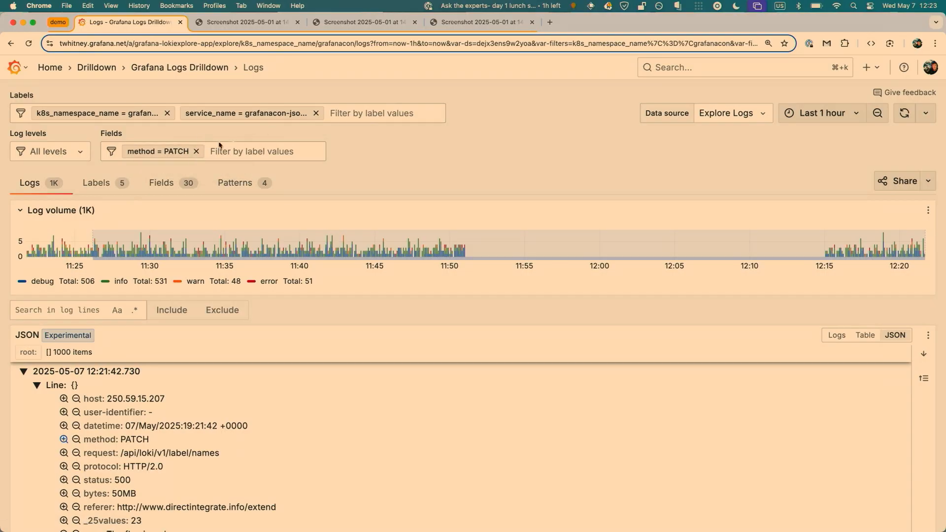
Step: Examine the log patterns of the JSON service and check the screenshot of the processors transform configuration
click(236, 187)
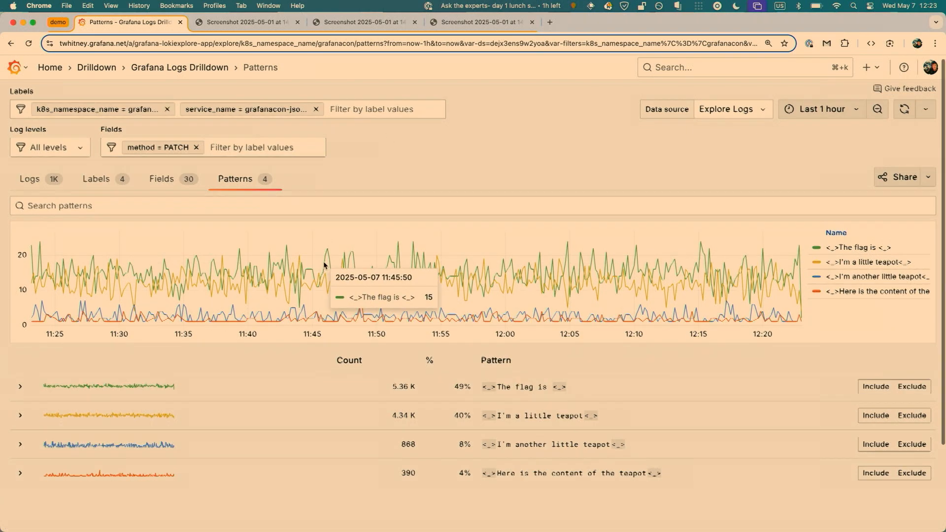
scroll(325, 226, down, 3)
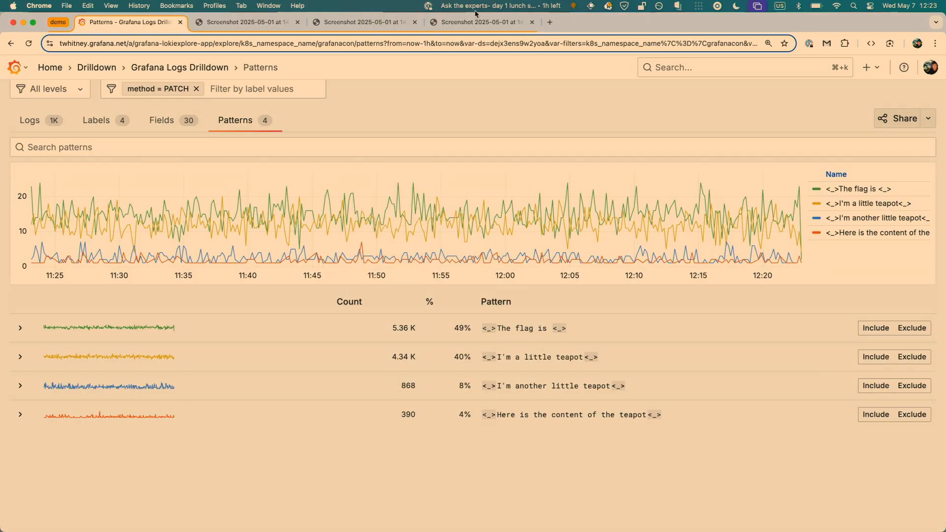
click(469, 25)
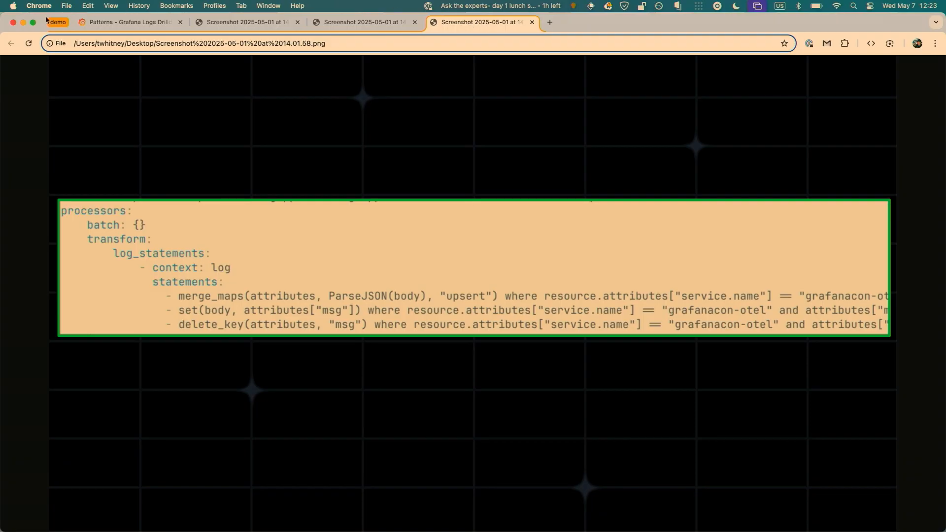
click(105, 28)
Step: Change the service_name label filter to grafanacon-otel on the patterns page
scroll(223, 129, up, 2)
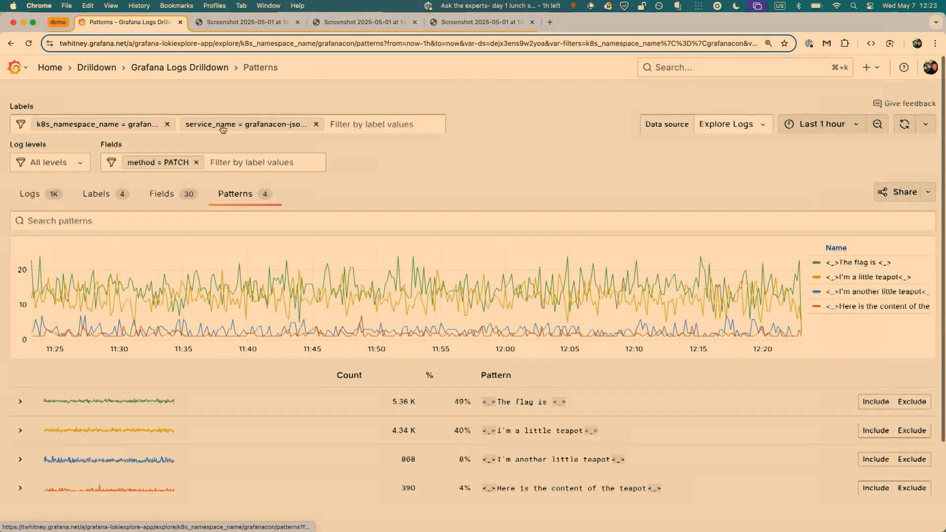
click(271, 111)
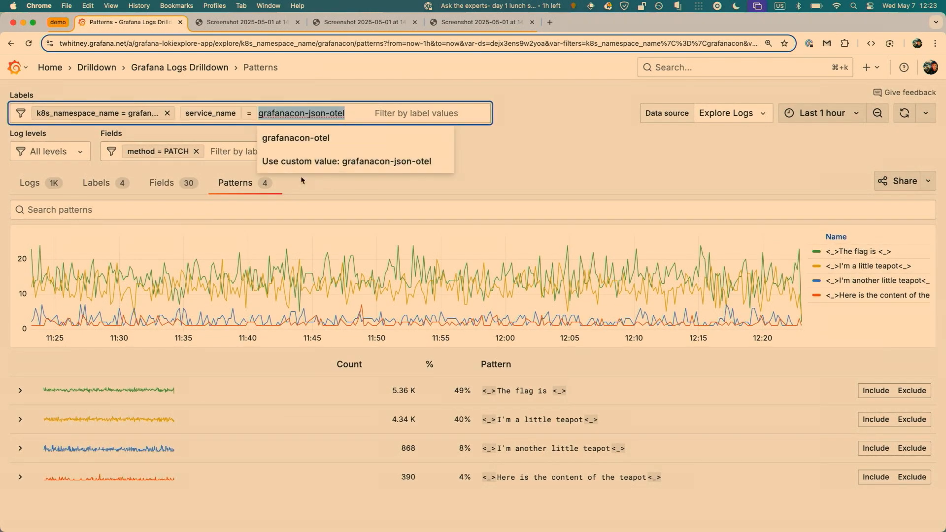
click(320, 141)
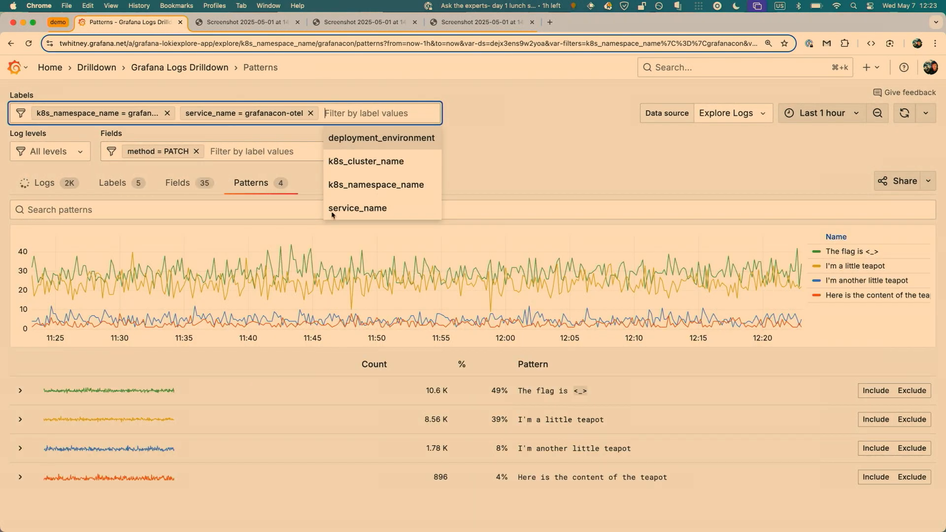
click(530, 158)
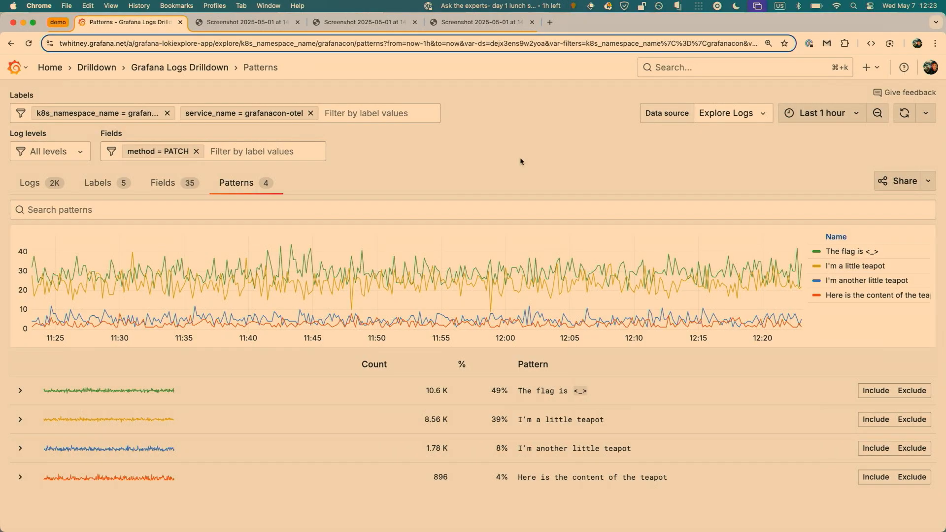
Step: Show the filtered logs as plain log lines and inspect the fields of the 12:21:37.810 "The flag is red" entry
click(30, 185)
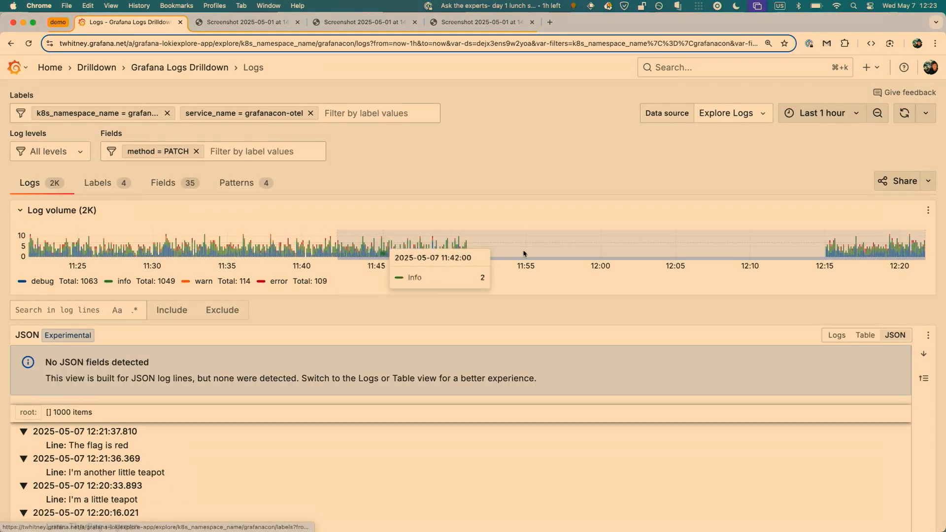
click(835, 336)
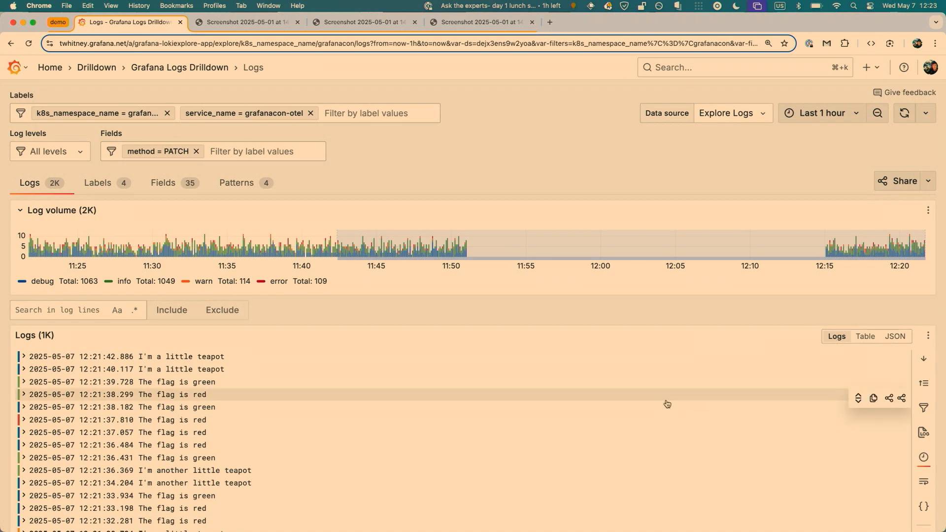
scroll(566, 379, down, 1)
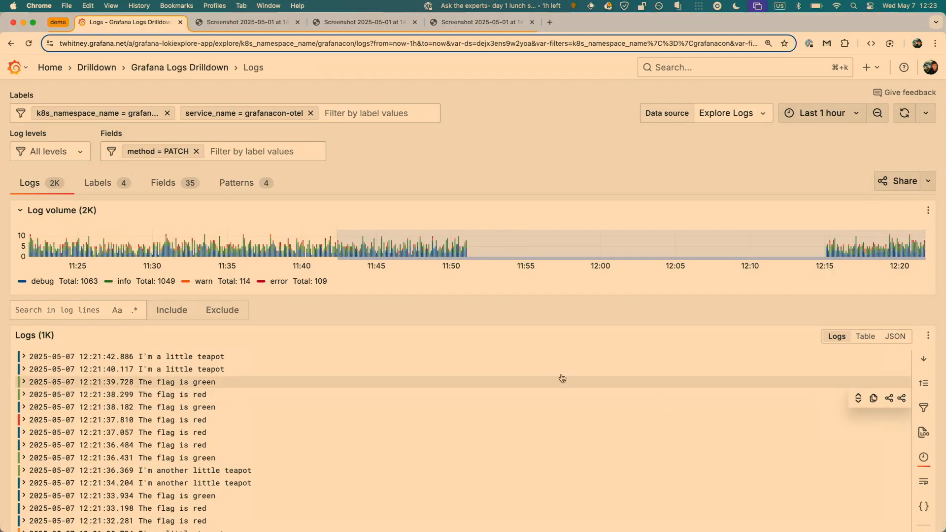
click(467, 419)
scroll(466, 416, down, 5)
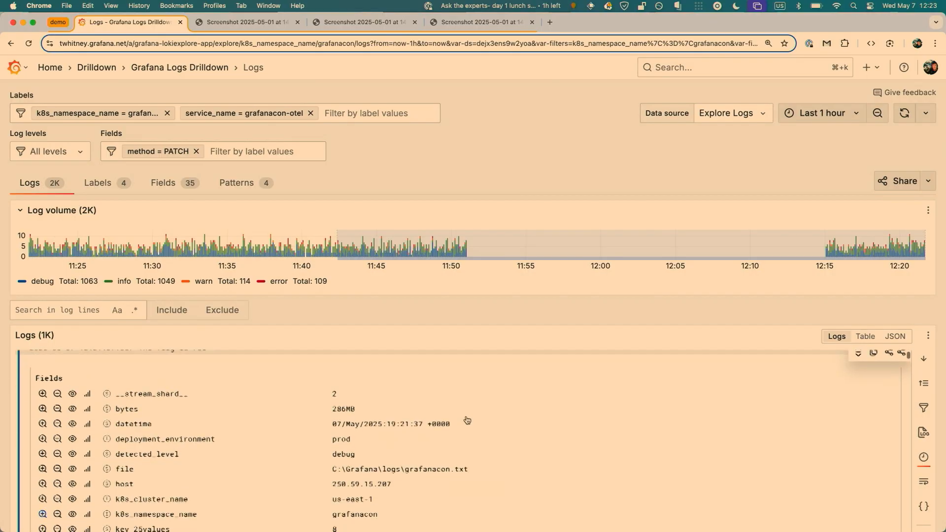
scroll(531, 167, down, 4)
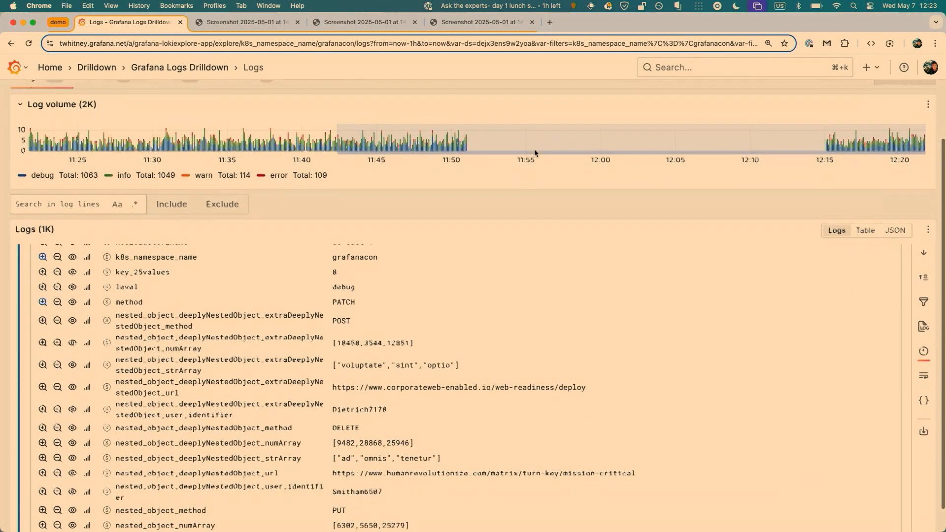
Step: Review the remaining fields of the expanded 12:21:37.057 "The flag is red" log entry
scroll(458, 340, down, 3)
scroll(454, 339, down, 3)
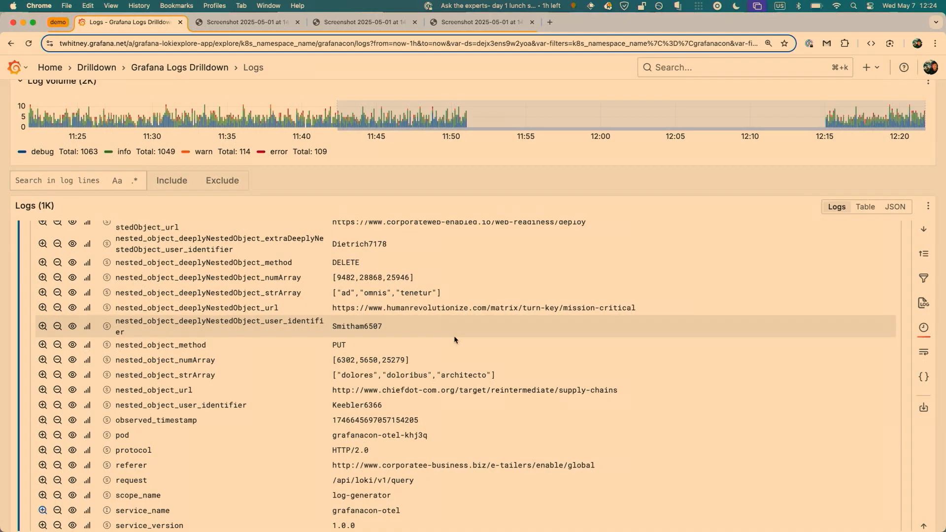
scroll(454, 335, up, 8)
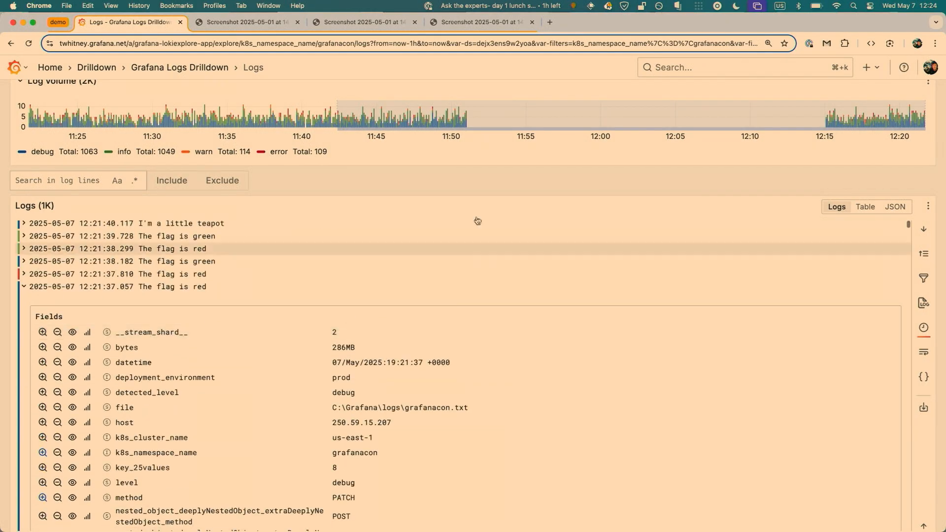
scroll(467, 201, up, 4)
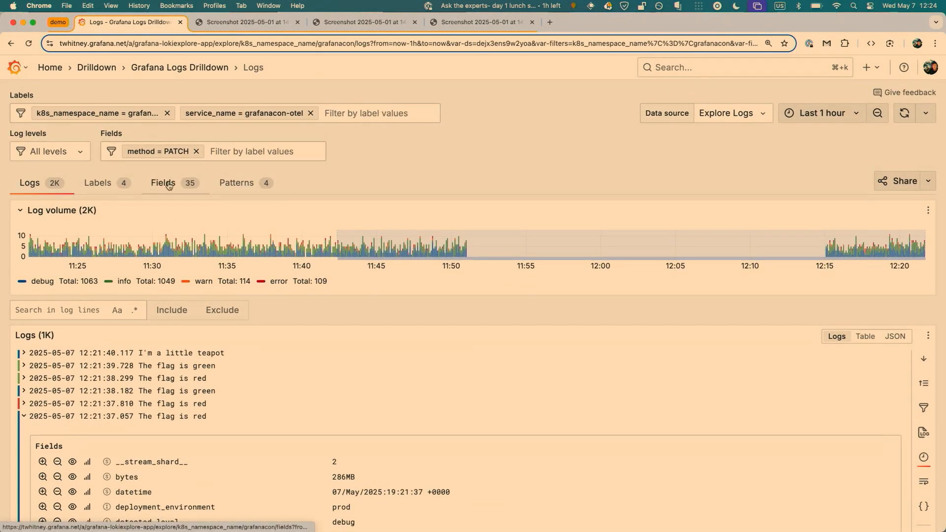
Step: Show the fields overview for grafanacon-otel and examine the chart of each detected field
click(169, 185)
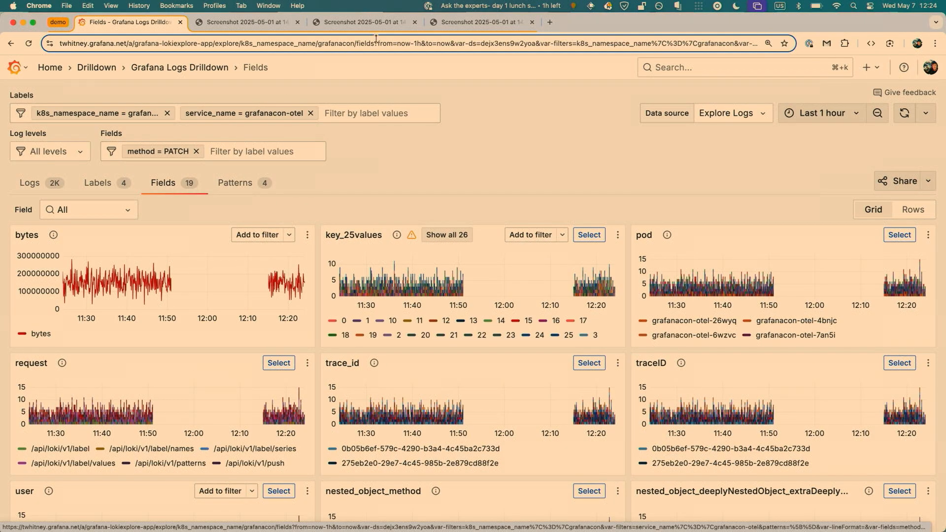
scroll(412, 144, down, 5)
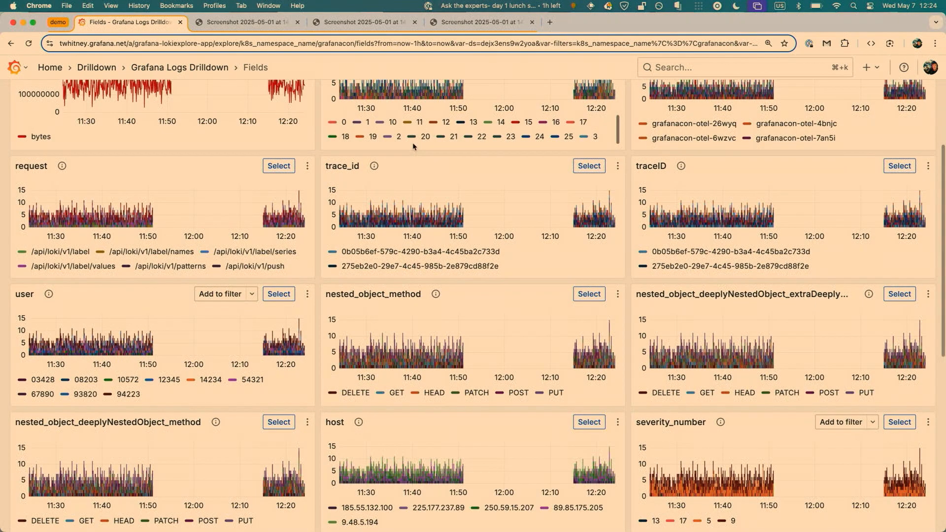
scroll(412, 143, down, 6)
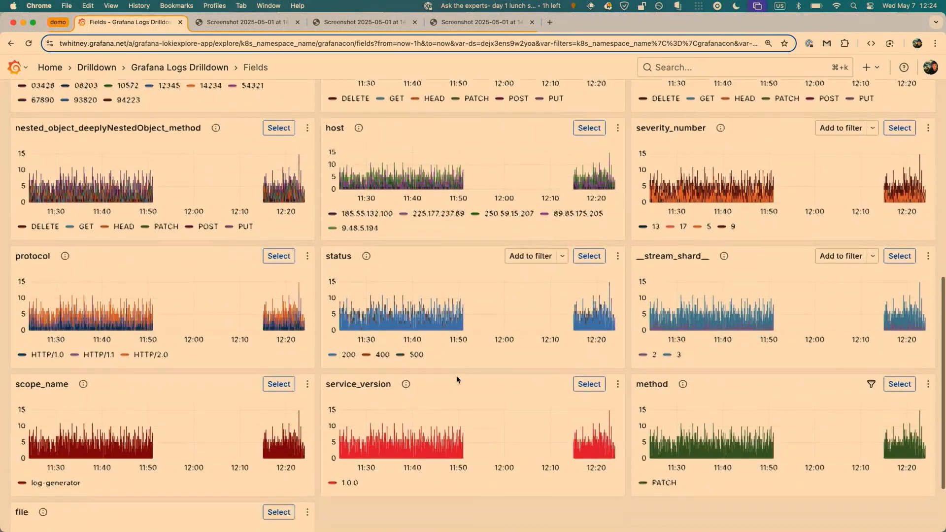
scroll(456, 379, down, 3)
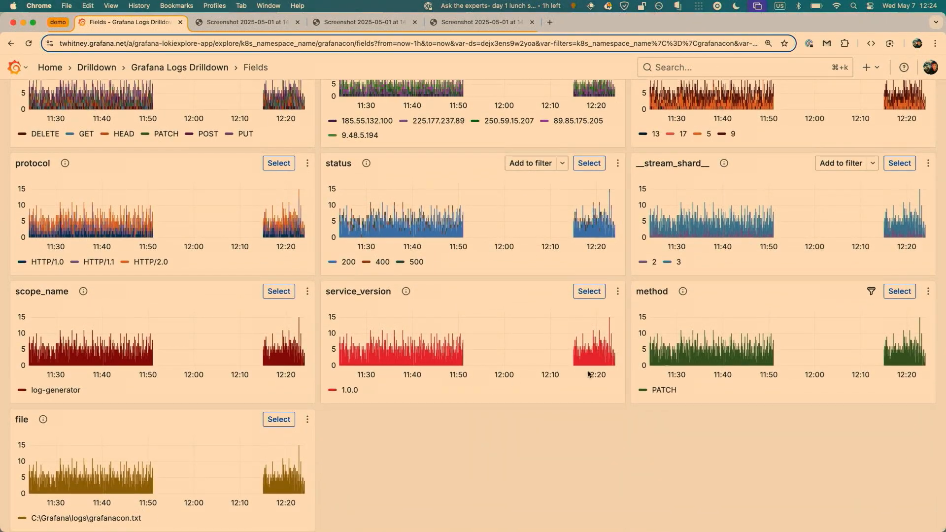
Step: Break down the method field by value and compare the charts of the individual HTTP methods
click(897, 292)
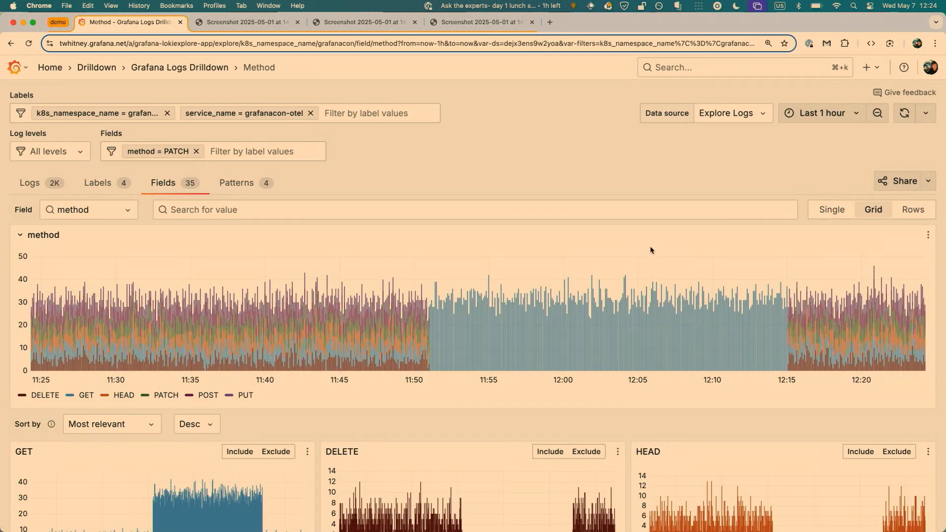
scroll(634, 163, down, 1)
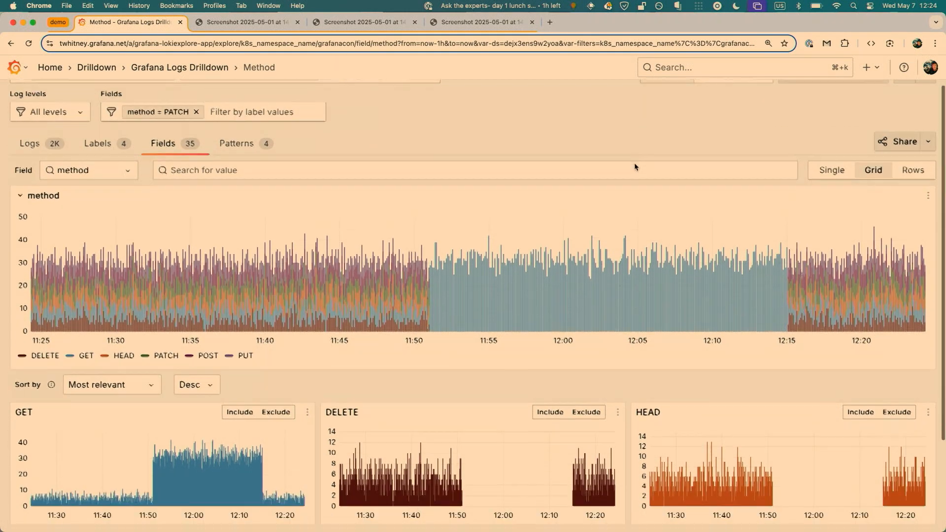
scroll(634, 167, down, 3)
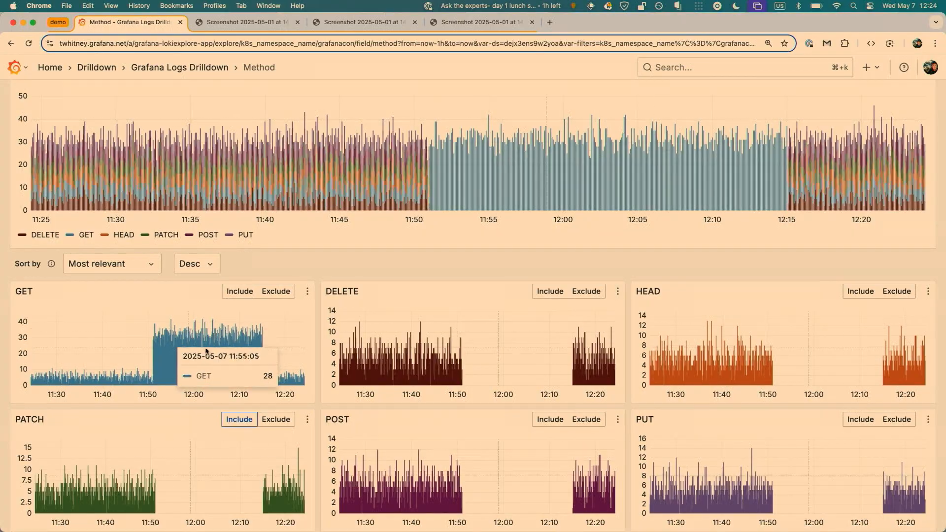
scroll(234, 389, down, 1)
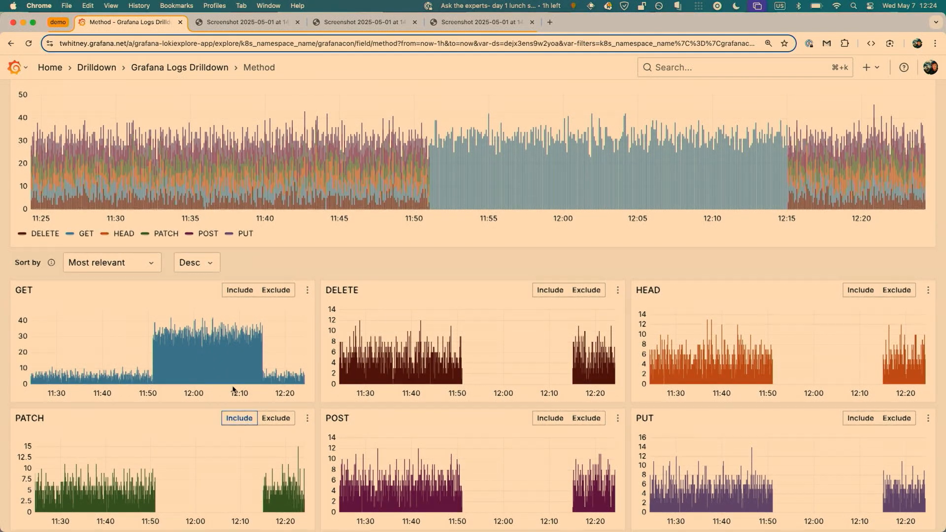
Step: Sort the method value charts by Widest spread
click(99, 269)
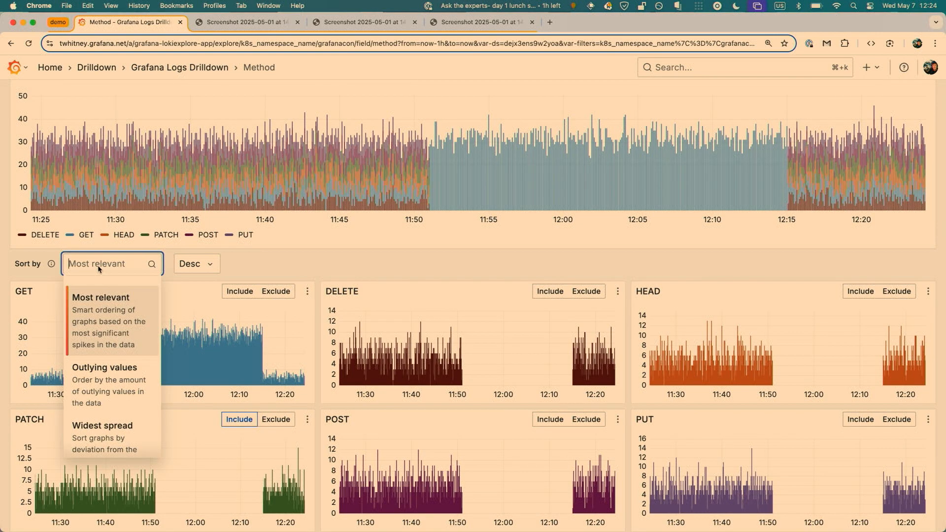
scroll(109, 320, down, 2)
scroll(109, 320, down, 1)
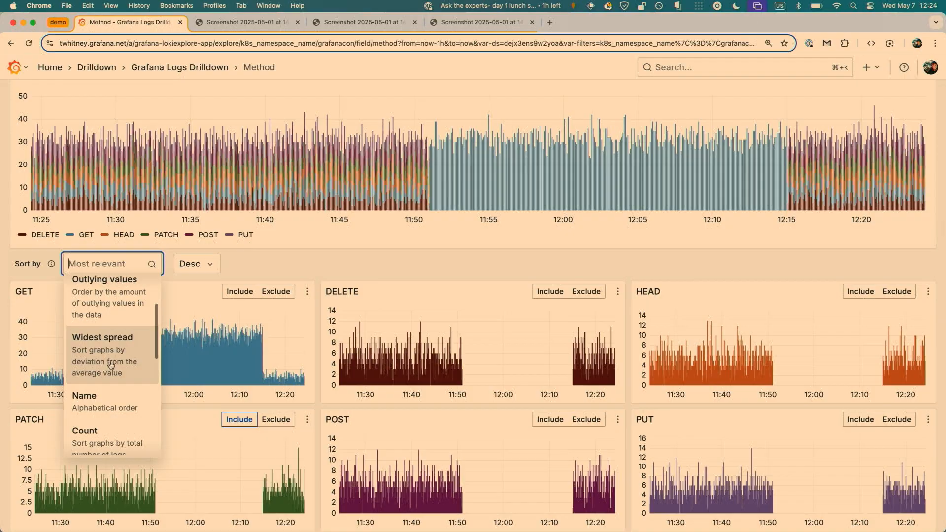
click(111, 364)
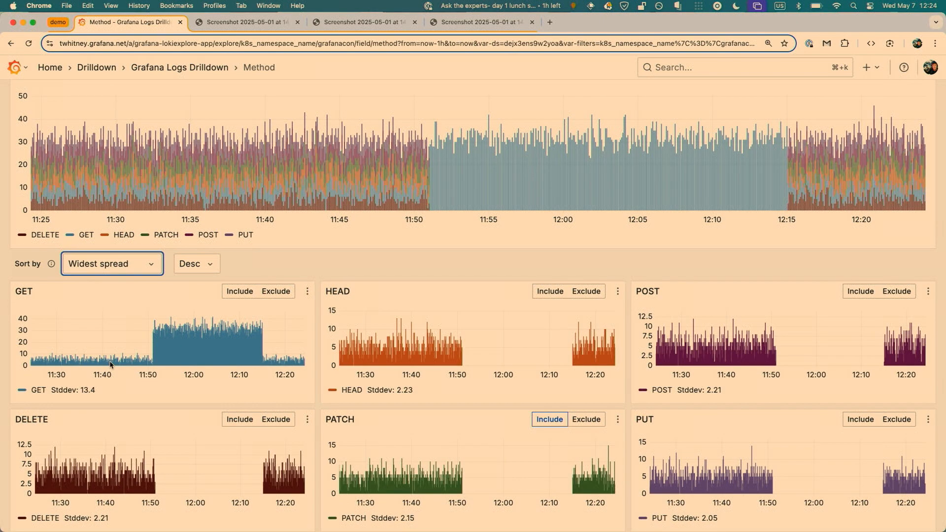
Step: Sort the method value charts by Lowest dip
click(121, 269)
scroll(118, 348, down, 5)
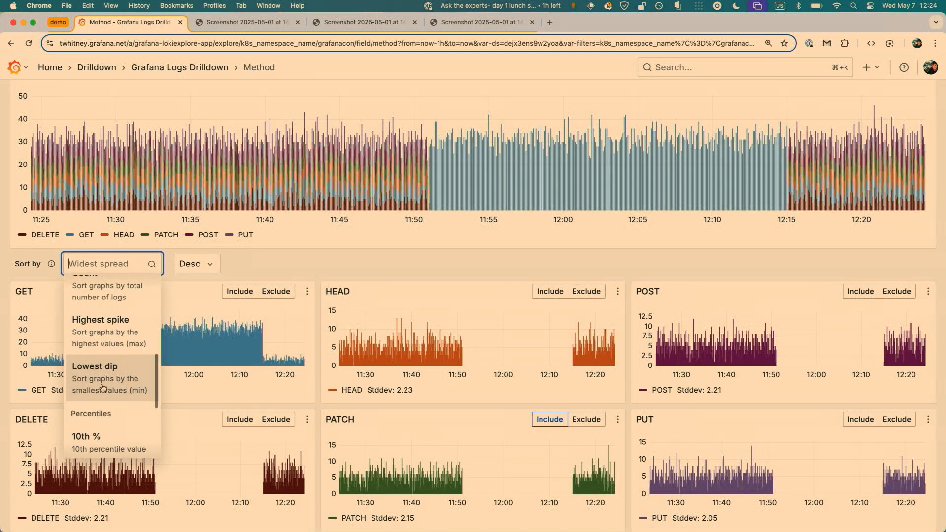
click(102, 387)
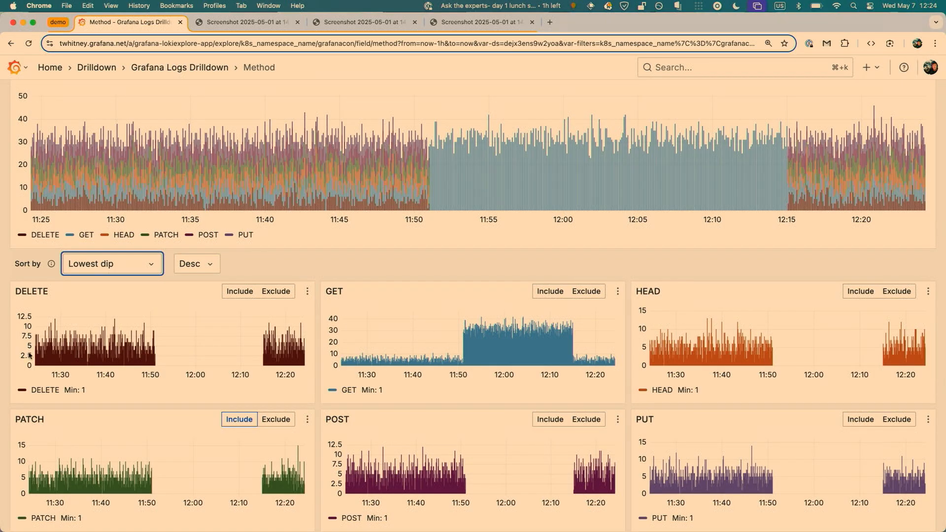
Step: Change the field selection from method back to All to show every field chart
scroll(148, 262, up, 3)
click(122, 175)
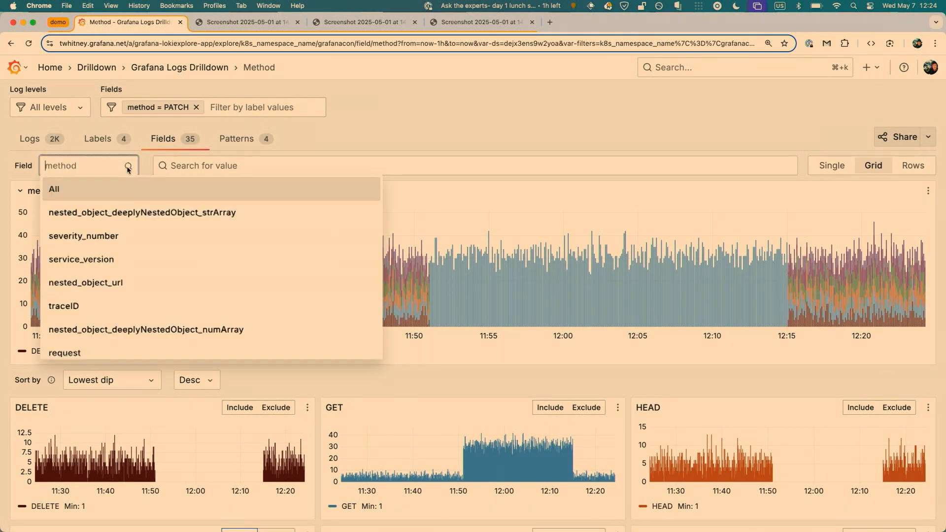
click(82, 190)
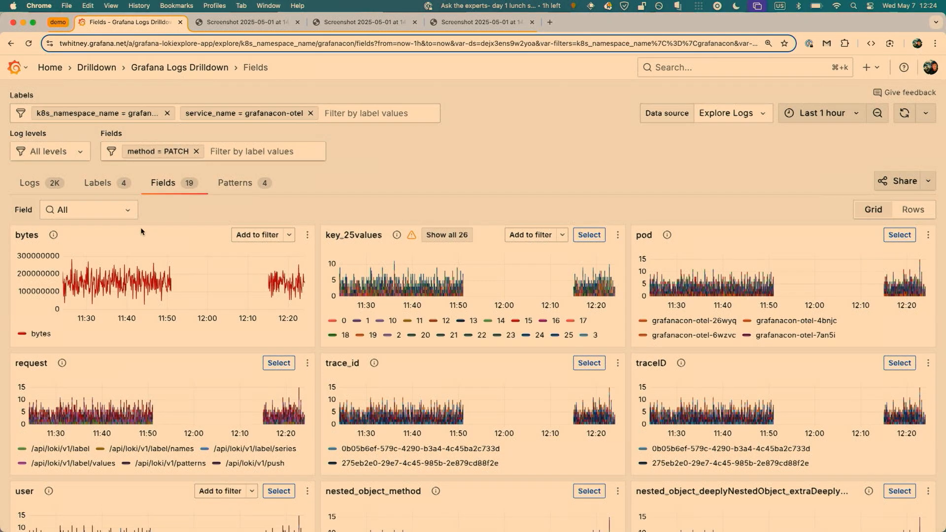
Step: Add a filter on the bytes field for values greater than 150 MB
scroll(140, 227, down, 1)
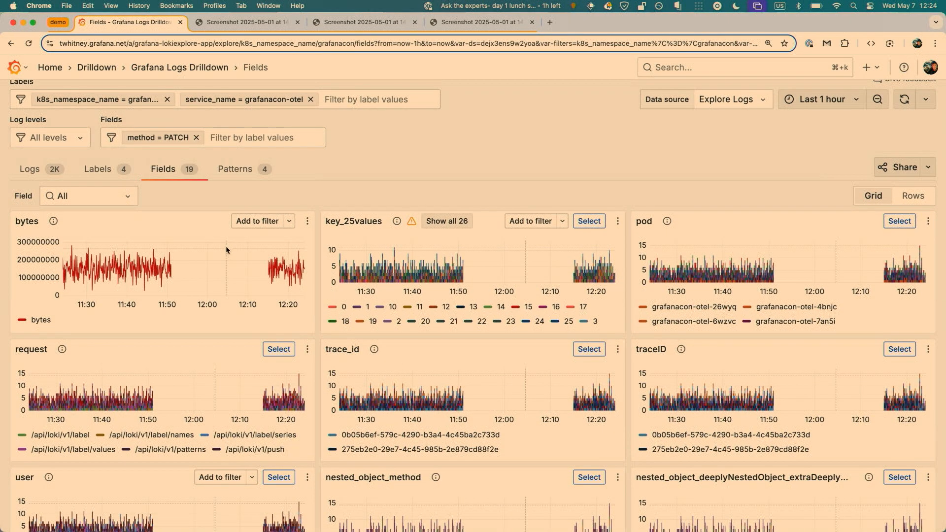
mouse_move(53, 221)
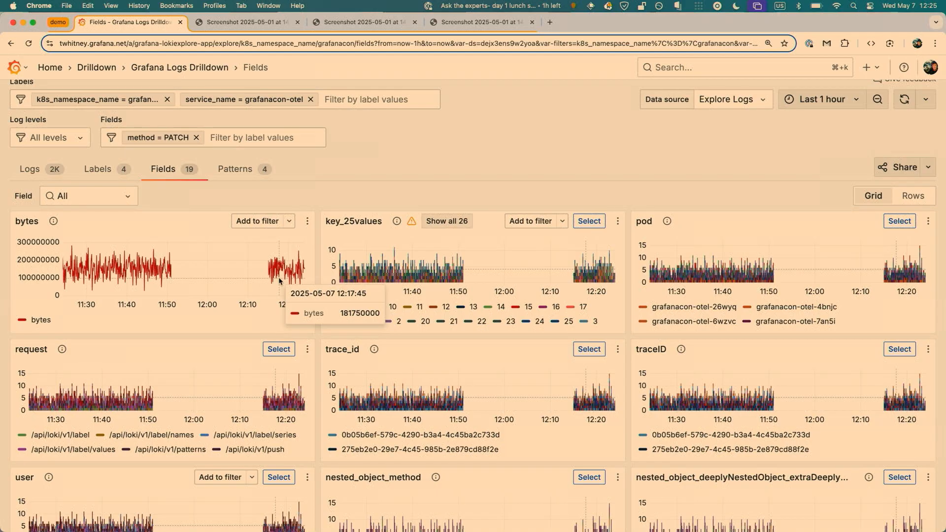
click(255, 222)
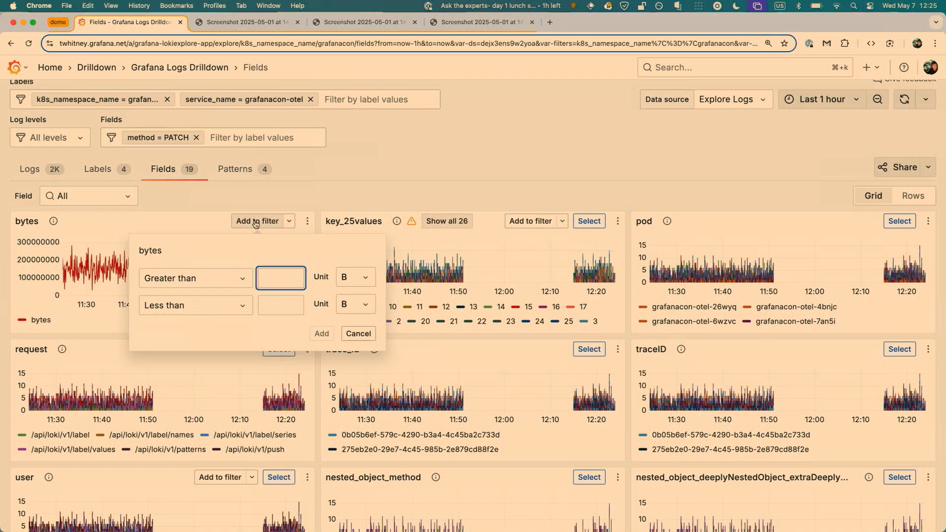
text(150)
click(364, 279)
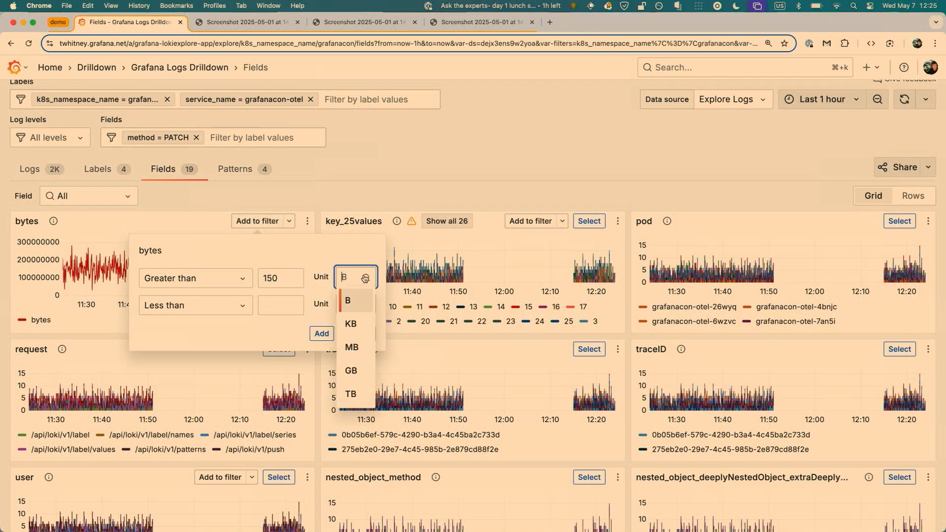
click(352, 345)
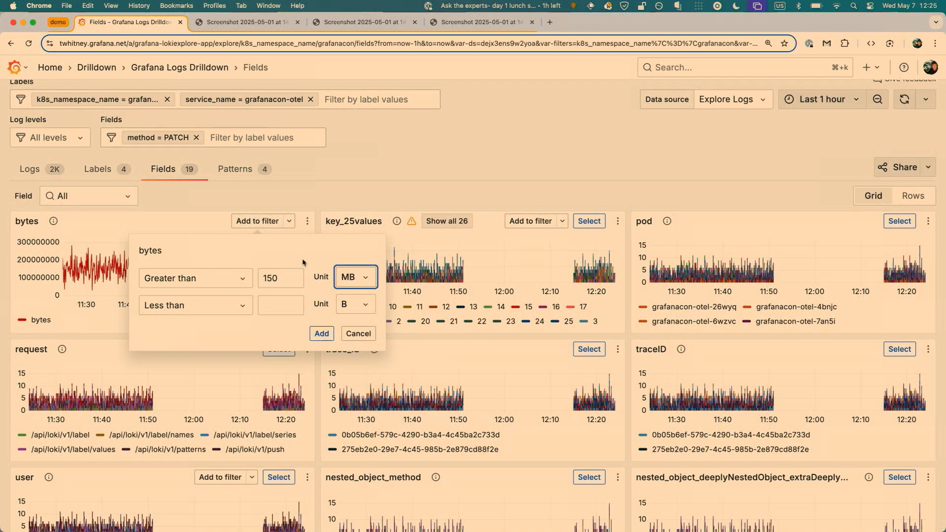
click(321, 335)
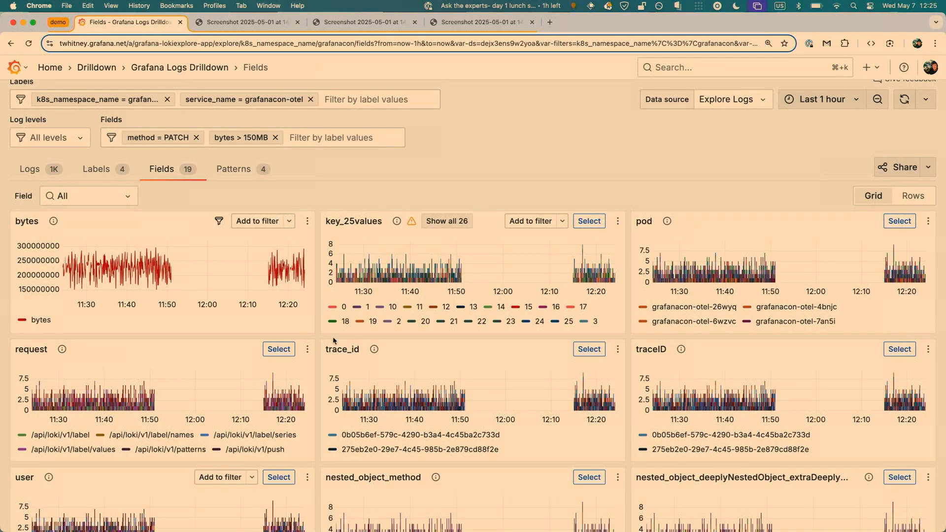
Step: Return to the log lines and include only those matching the regular expression ".teapot.*"
scroll(333, 337, down, 1)
scroll(332, 336, up, 2)
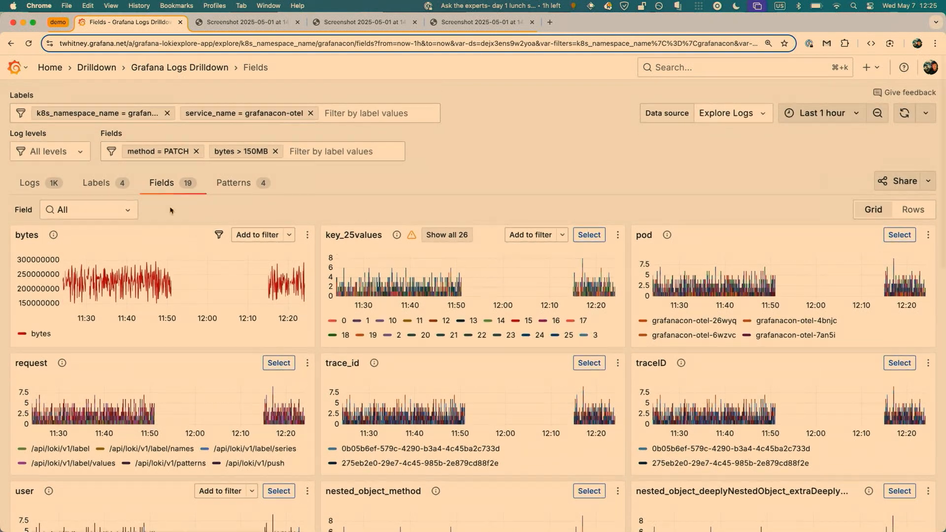
click(34, 182)
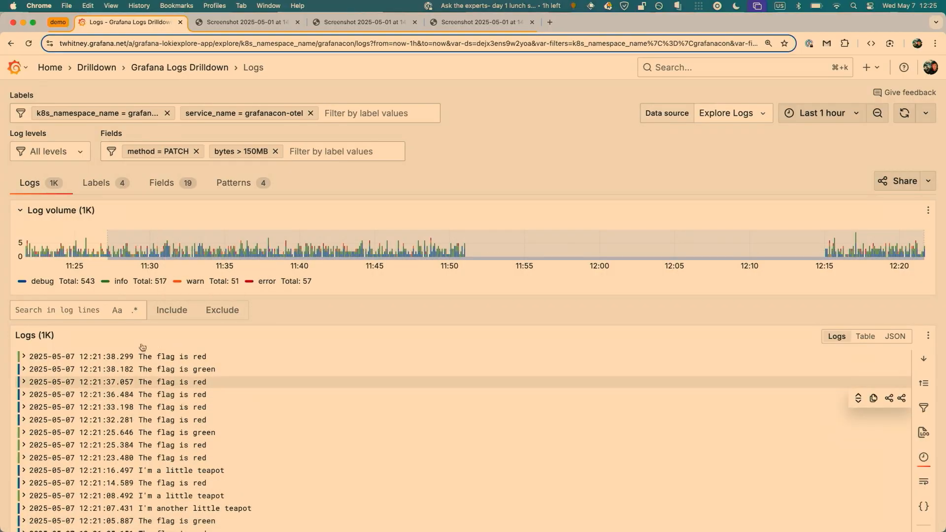
click(136, 316)
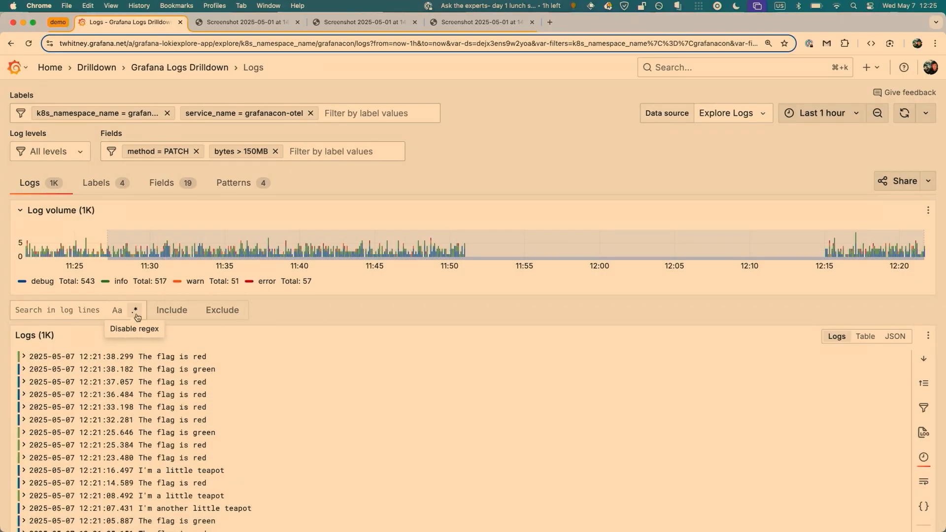
click(69, 308)
text(.teapot.*)
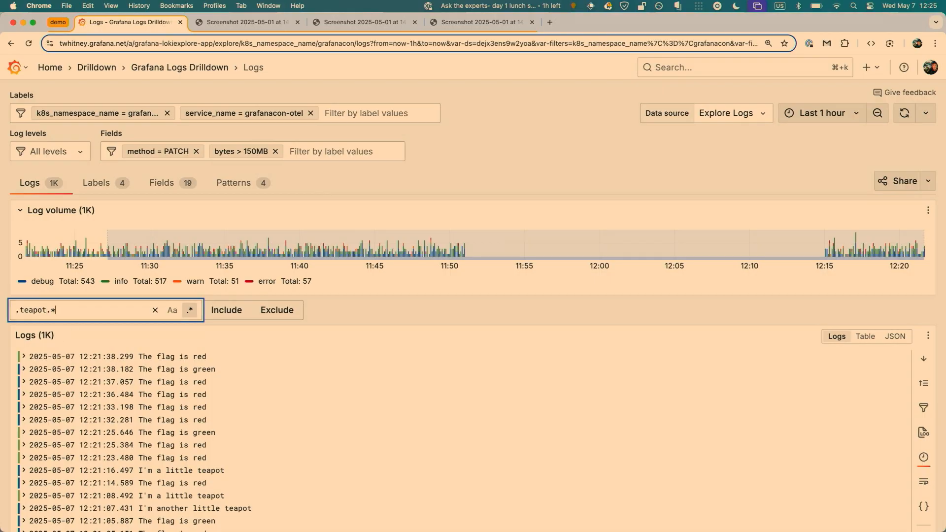
key(Return)
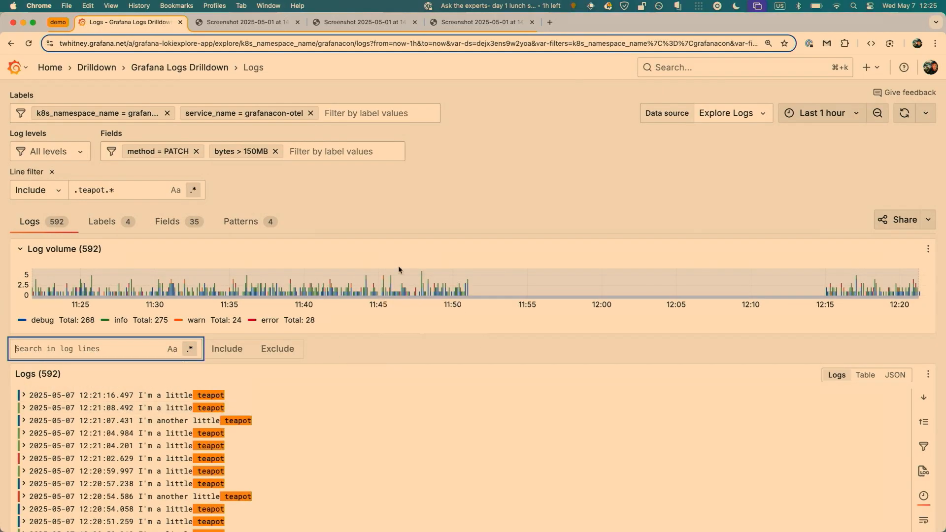
Step: Look through the matching teapot log lines and remove the method = PATCH field filter
scroll(398, 268, down, 5)
scroll(414, 368, down, 15)
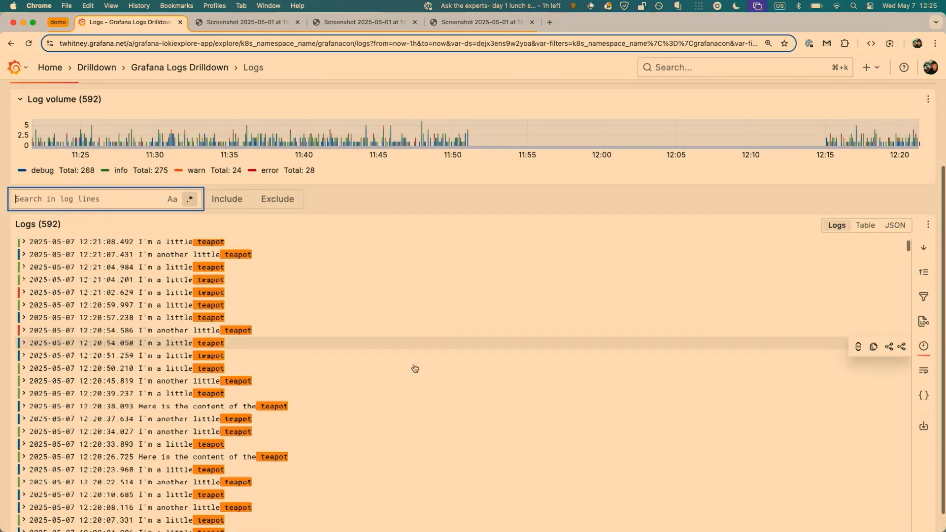
scroll(414, 368, up, 15)
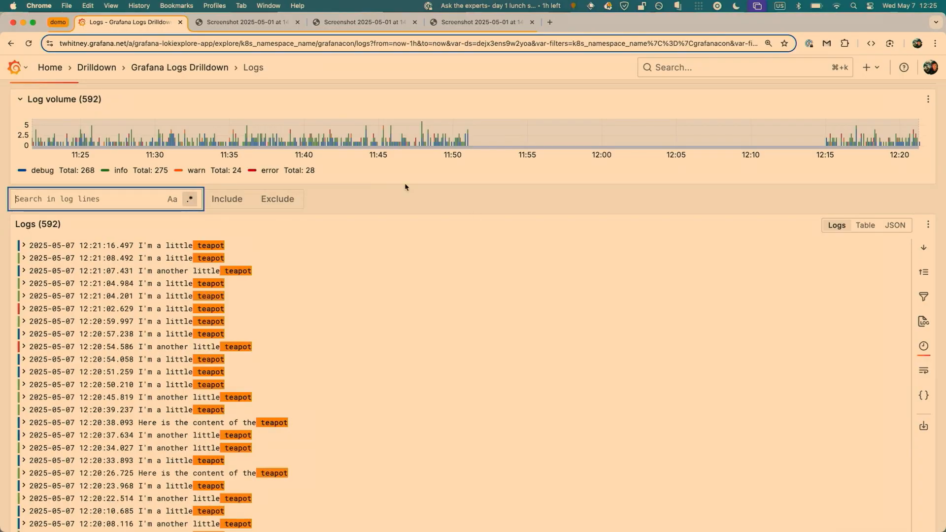
scroll(387, 247, up, 5)
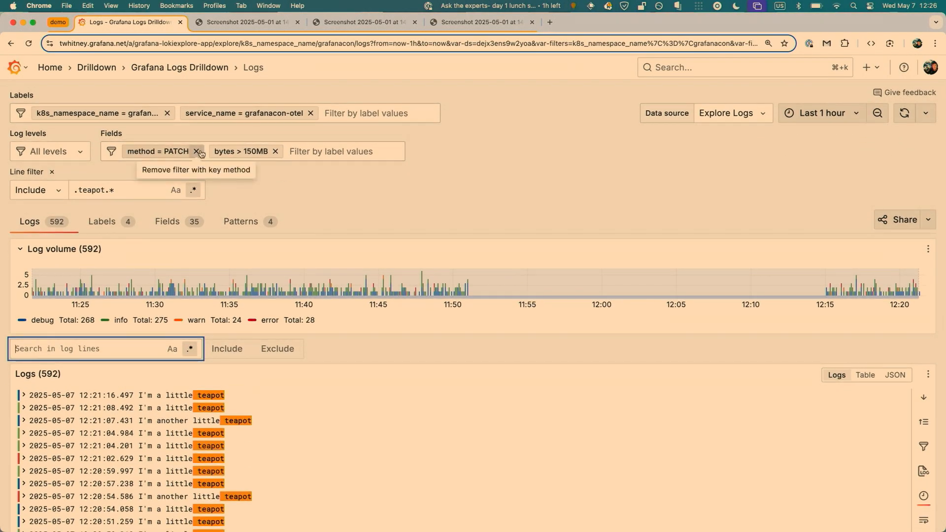
click(196, 151)
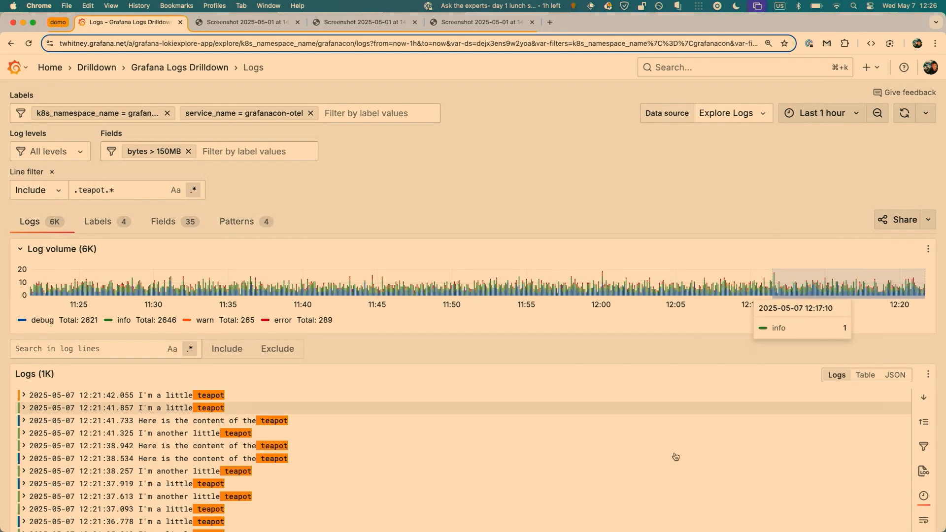
Step: Look through the teapot log lines and change their sort order to oldest first
scroll(674, 456, down, 1)
scroll(675, 457, down, 3)
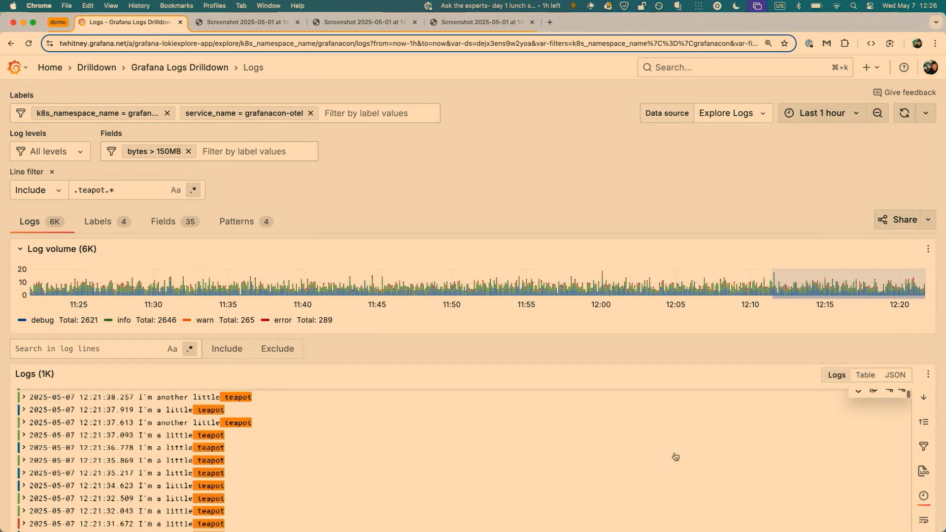
click(922, 423)
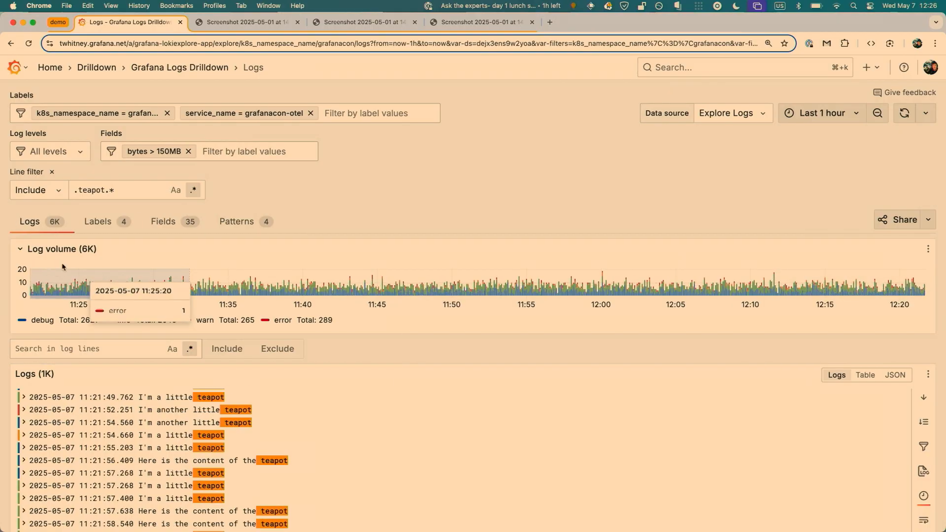
scroll(159, 291, down, 1)
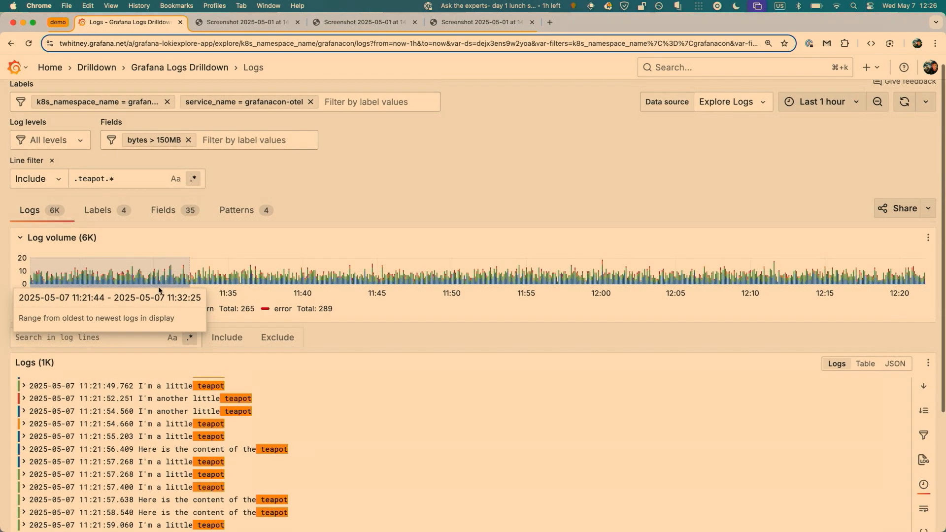